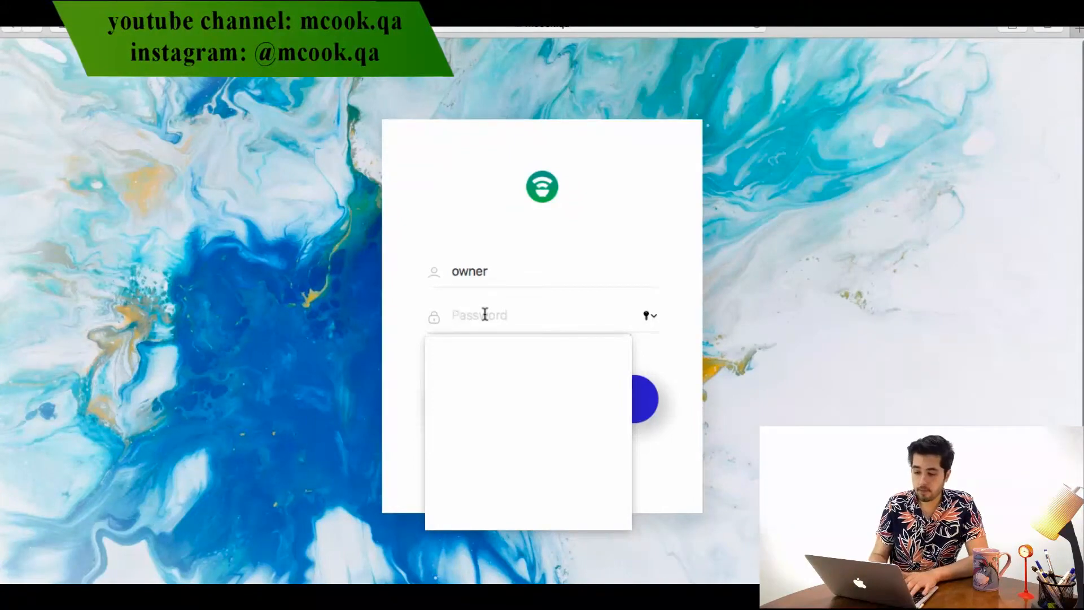
Enter the account password on the Open POS login page
{"action": "type", "text": "•••"}
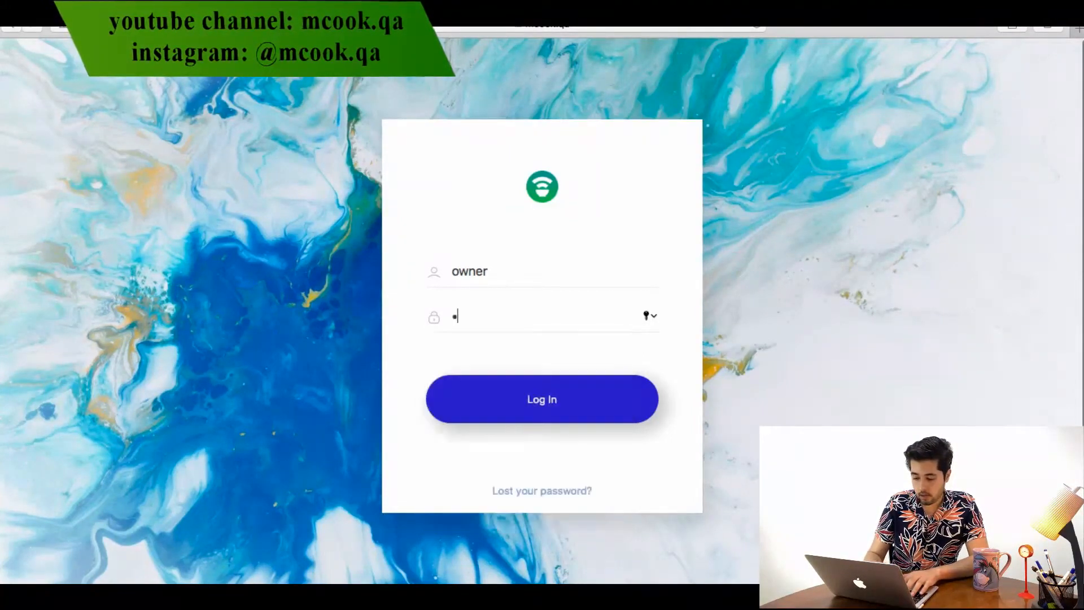
{"action": "type", "text": "••••••"}
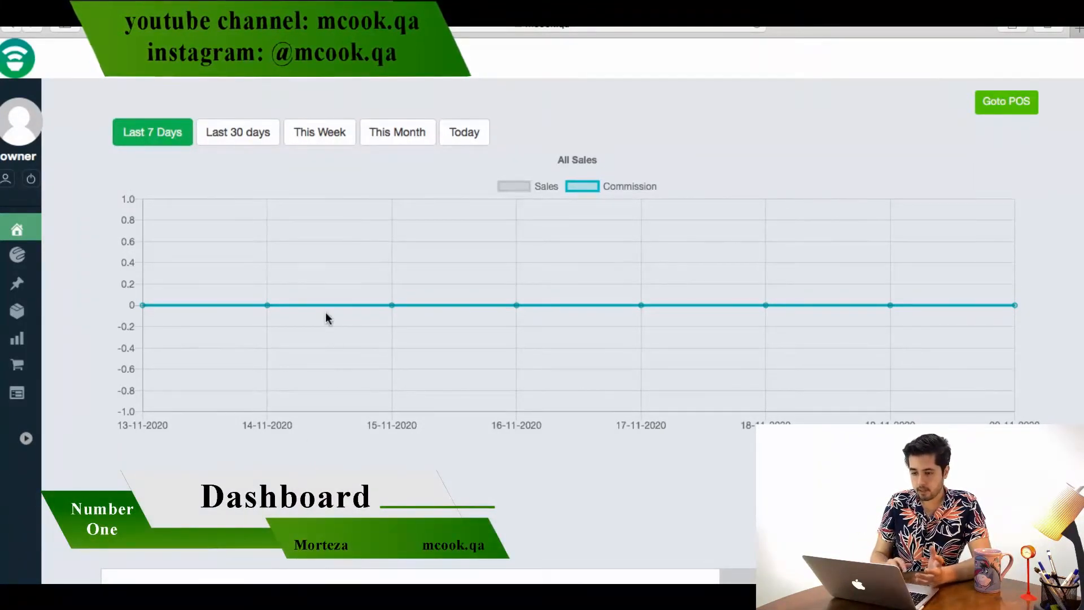
{"action": "scroll", "coordinate": [325, 312], "scroll_direction": "down", "scroll_amount": 10}
{"action": "scroll", "coordinate": [326, 312], "scroll_direction": "up", "scroll_amount": 10}
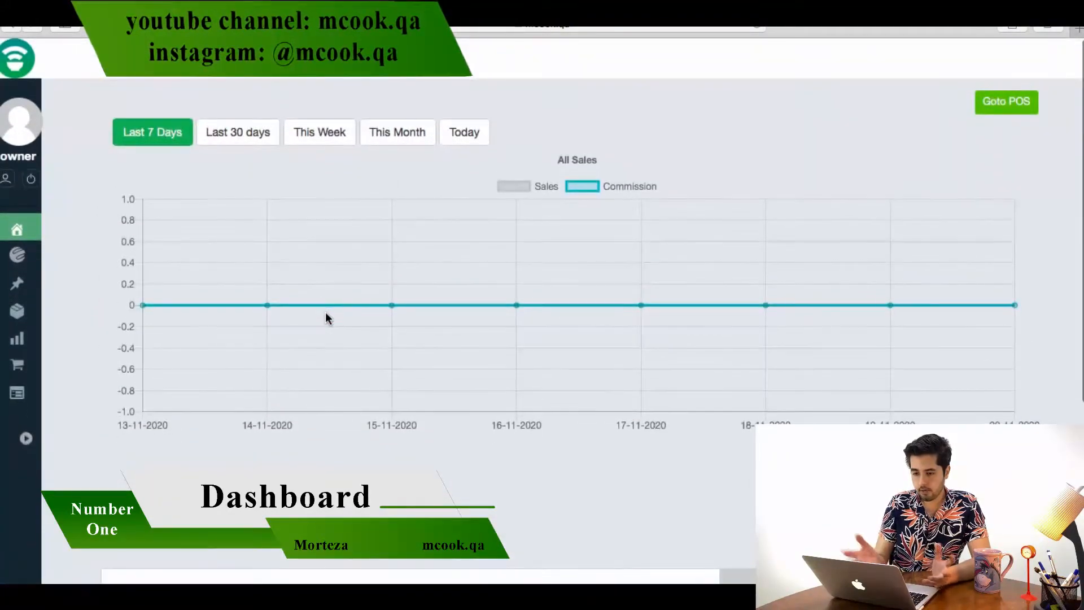
{"action": "scroll", "coordinate": [325, 312], "scroll_direction": "down", "scroll_amount": 10}
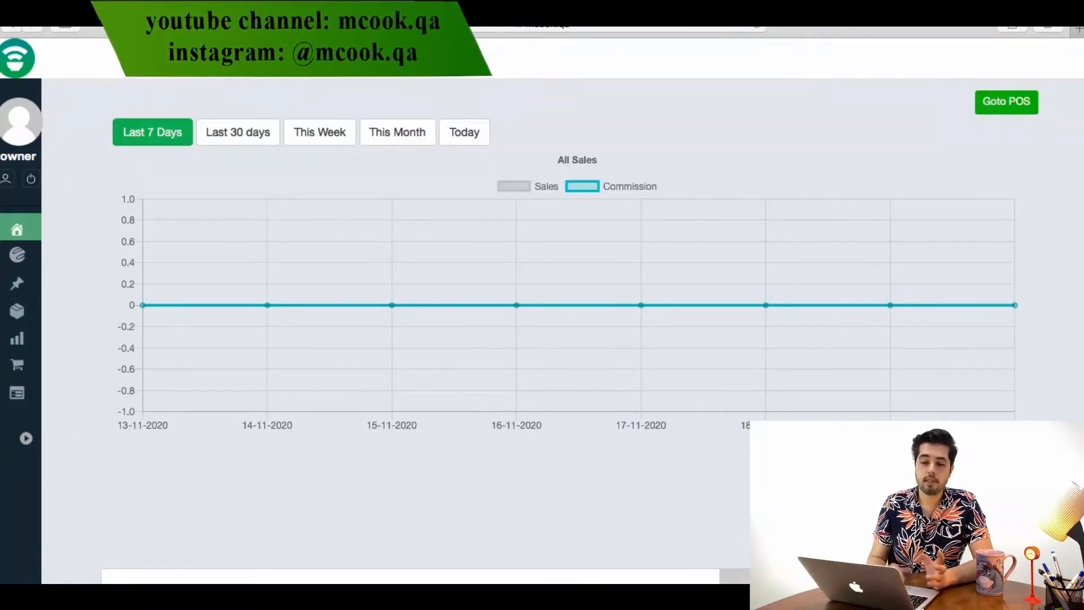
{"action": "left_click", "coordinate": [42, 42]}
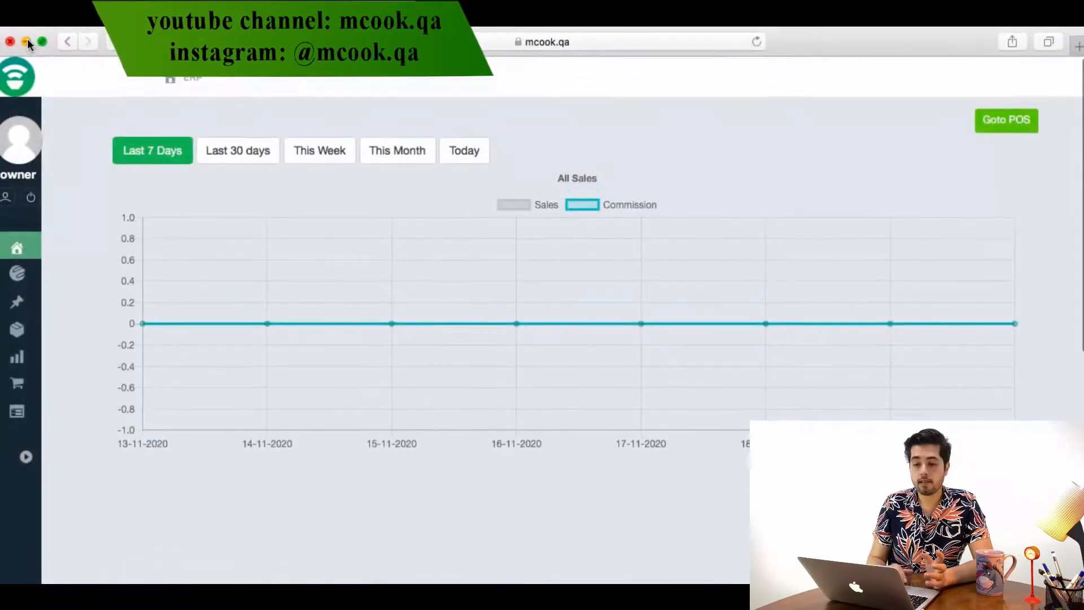
{"action": "left_click", "coordinate": [27, 41]}
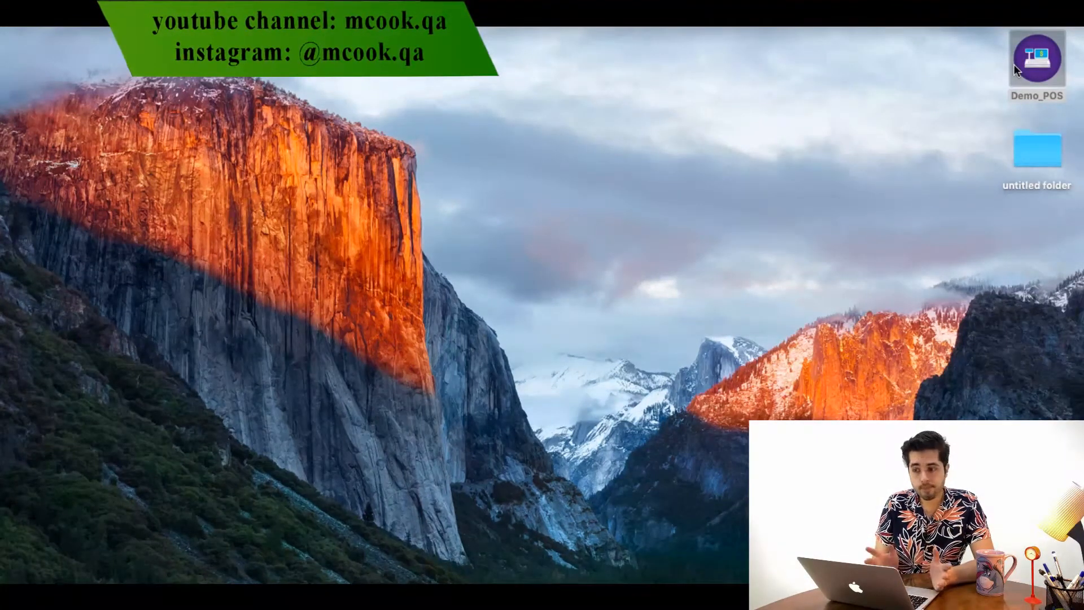
{"action": "mouse_move", "coordinate": [455, 580]}
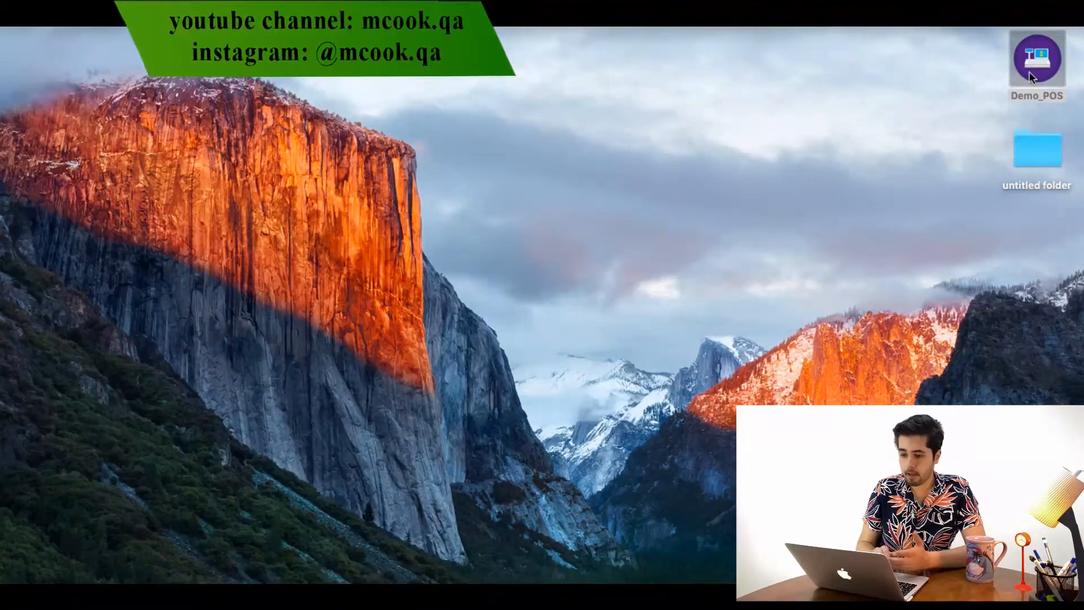
{"action": "left_click", "coordinate": [465, 575]}
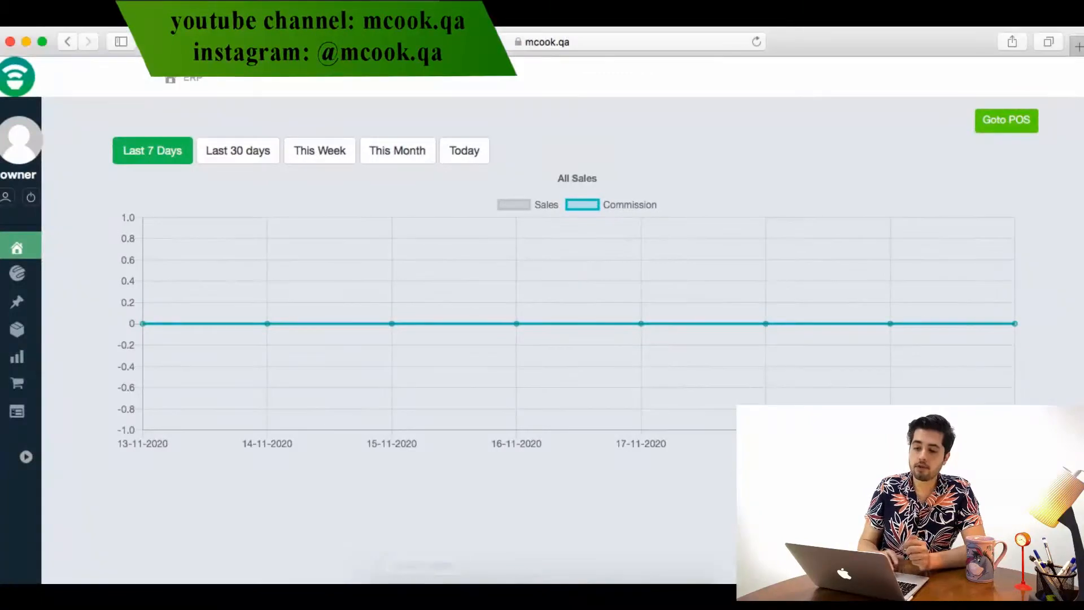
Open the POS screen in a new tab, allow location access, and sign in with the owner account
{"action": "left_click", "coordinate": [997, 130]}
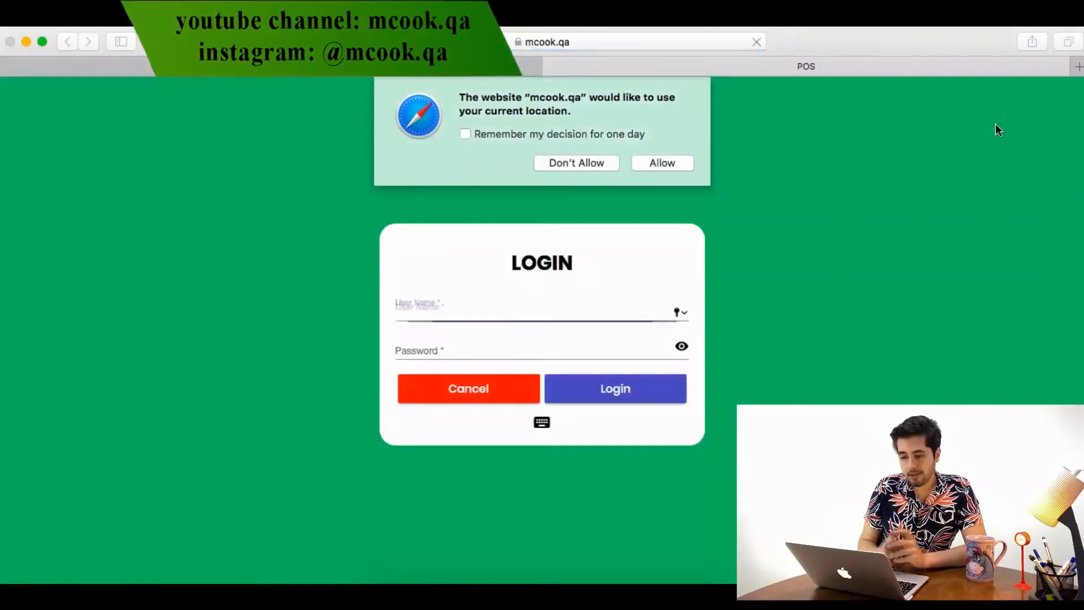
{"action": "left_click", "coordinate": [661, 163]}
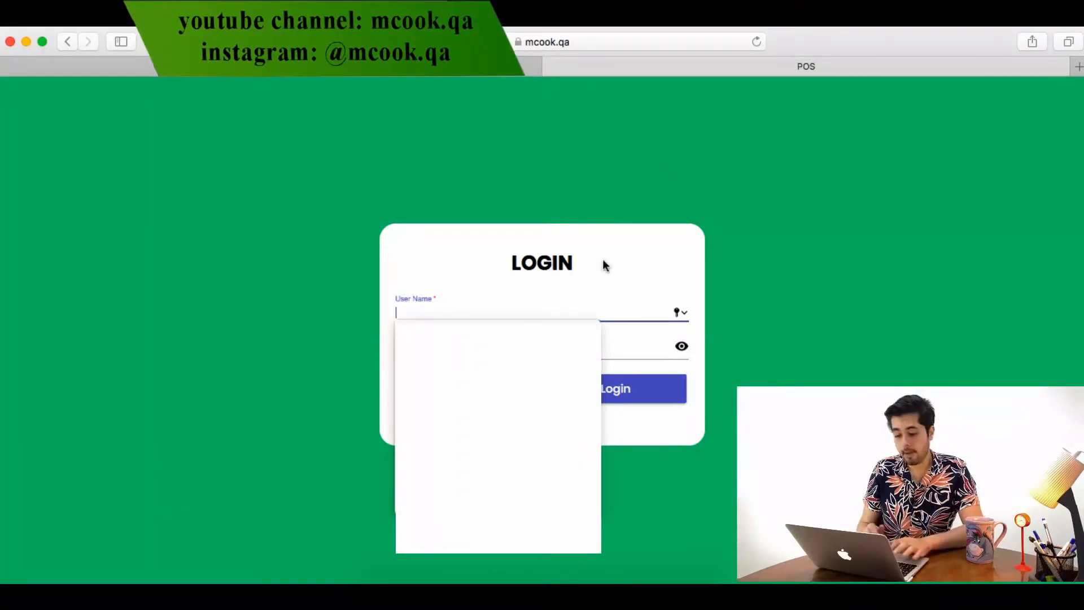
{"action": "type", "text": "owner"}
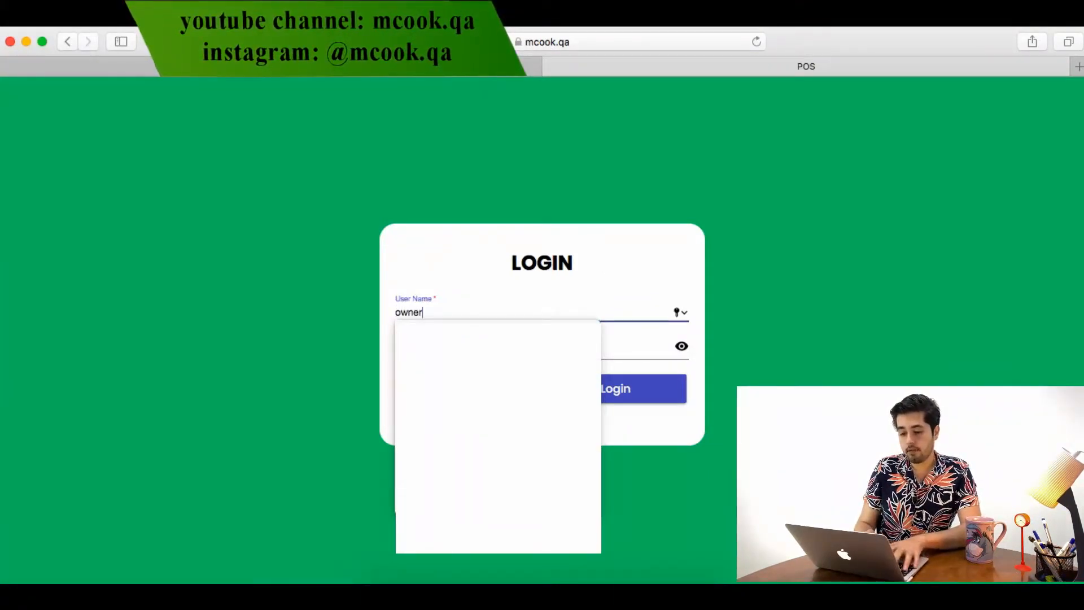
{"action": "key", "text": "Tab"}
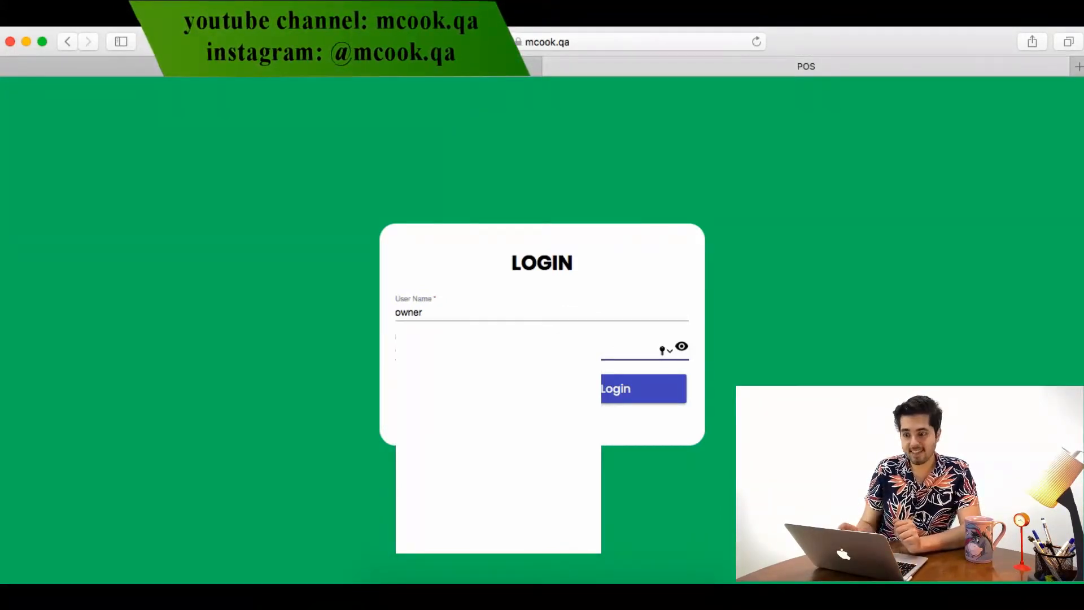
{"action": "key", "text": "Return"}
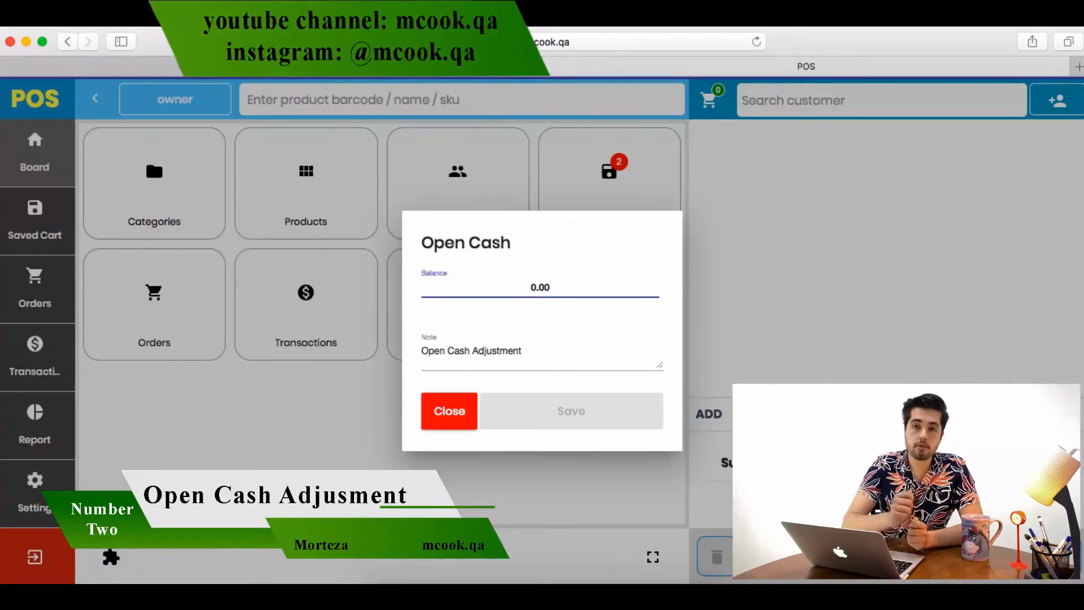
Save a 300 opening cash balance, then switch to the Orders view
{"action": "key", "text": "BackSpace"}
{"action": "key", "text": "BackSpace"}
{"action": "key", "text": "BackSpace"}
{"action": "key", "text": "BackSpace"}
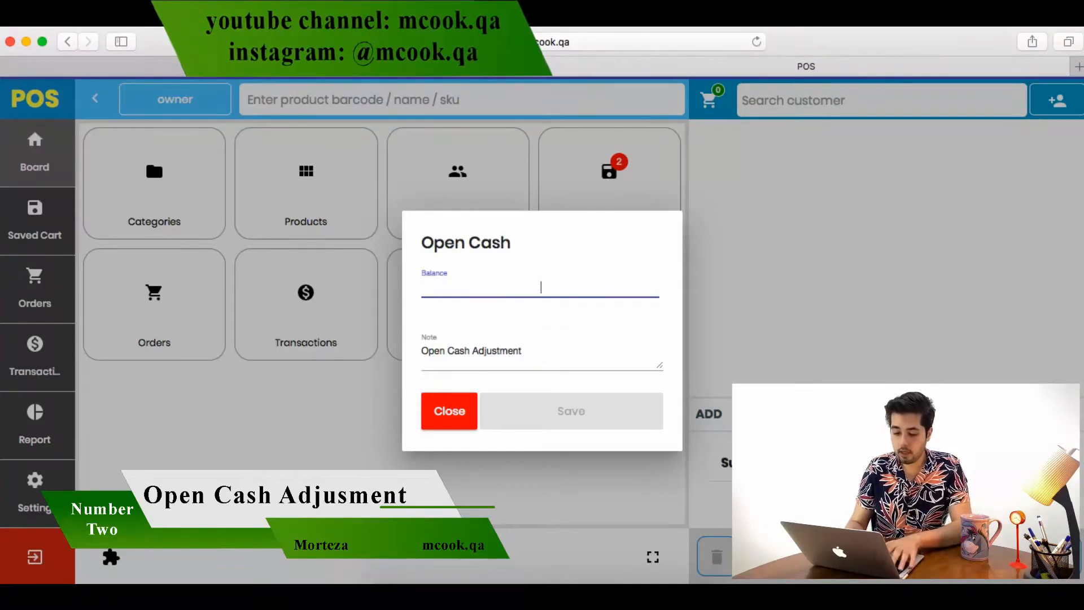
{"action": "type", "text": "300"}
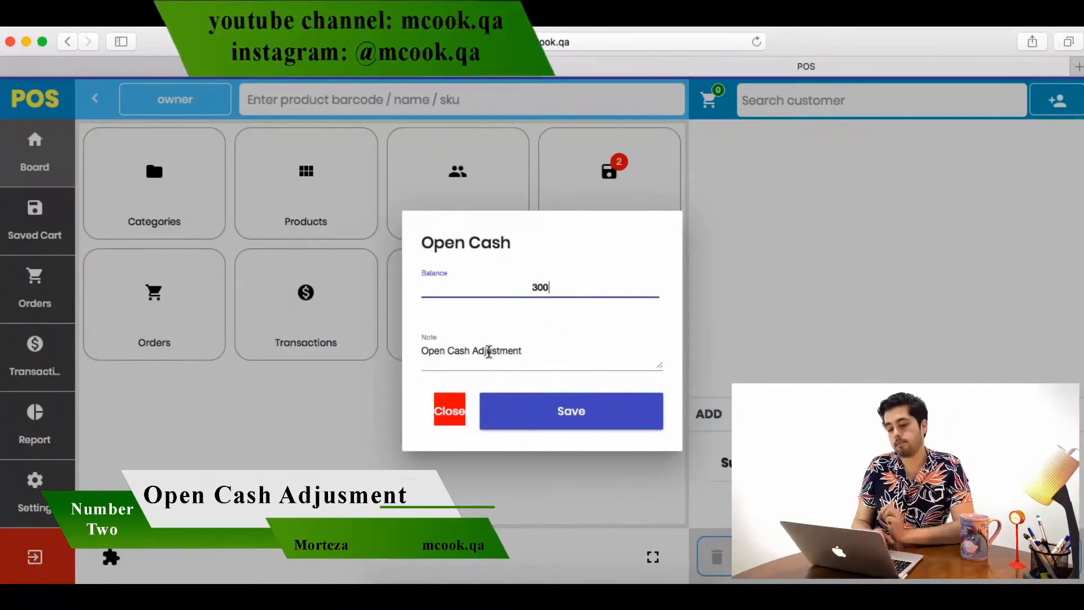
{"action": "key", "text": "Tab"}
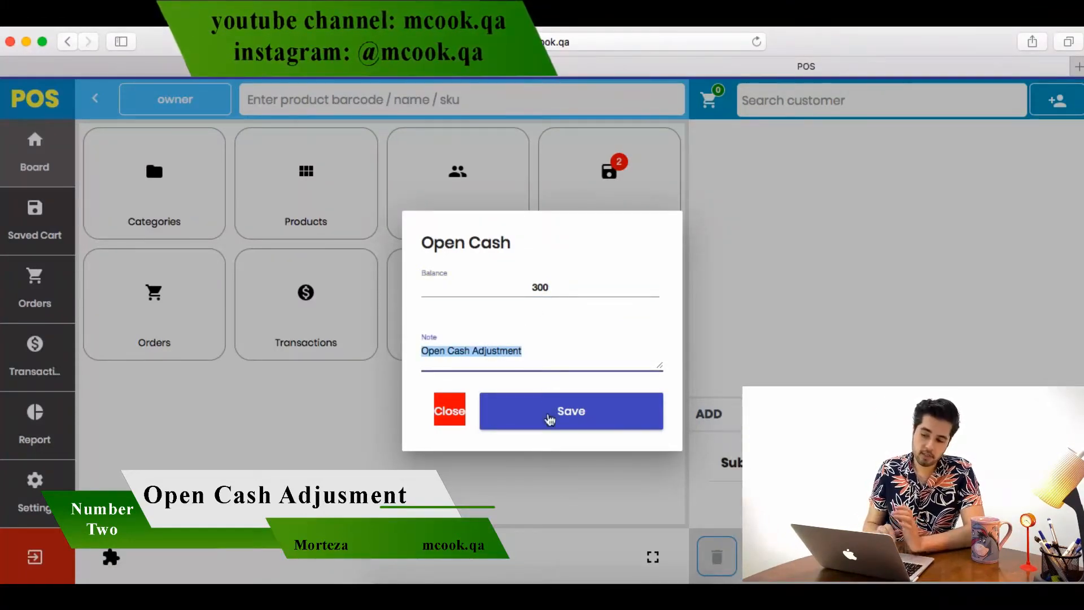
{"action": "left_click", "coordinate": [552, 414]}
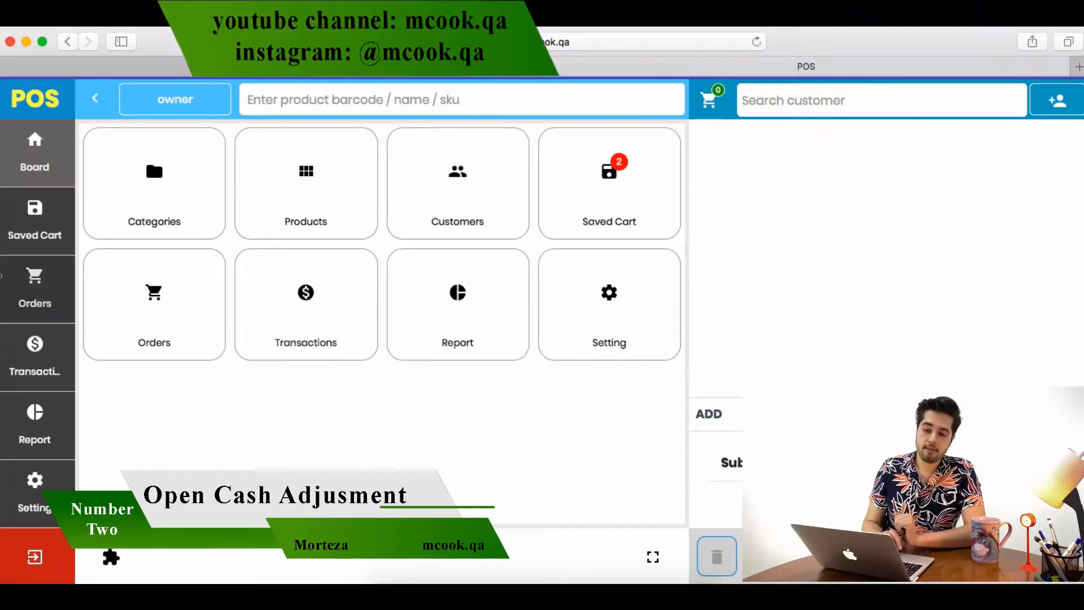
{"action": "left_click", "coordinate": [35, 293]}
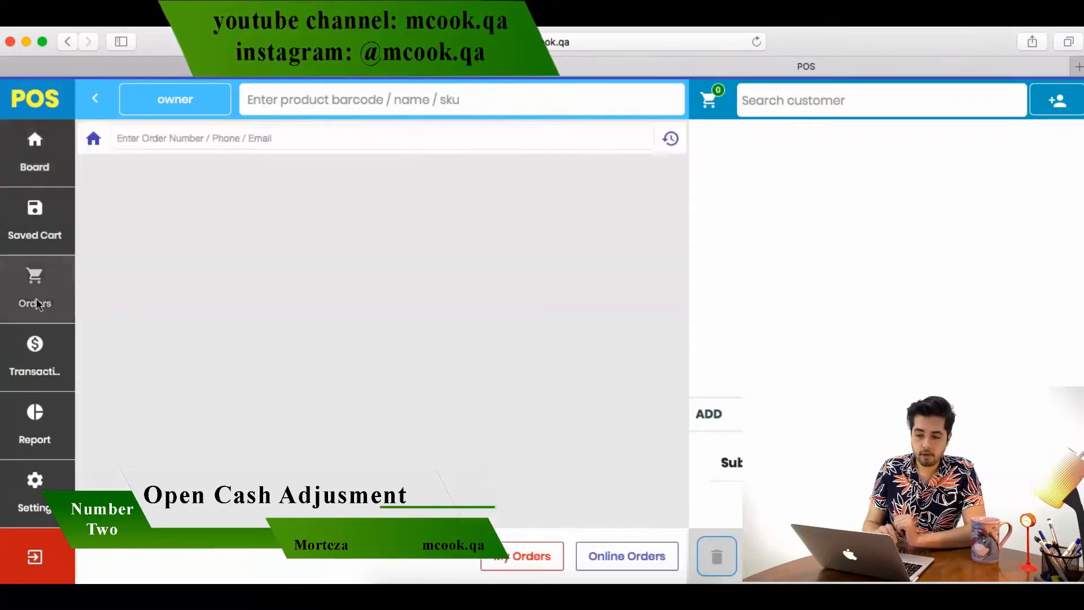
Check the 300.00 Open Cash Adjustment entry at 20:21 in Transactions, then go back to the board
{"action": "left_click", "coordinate": [45, 375]}
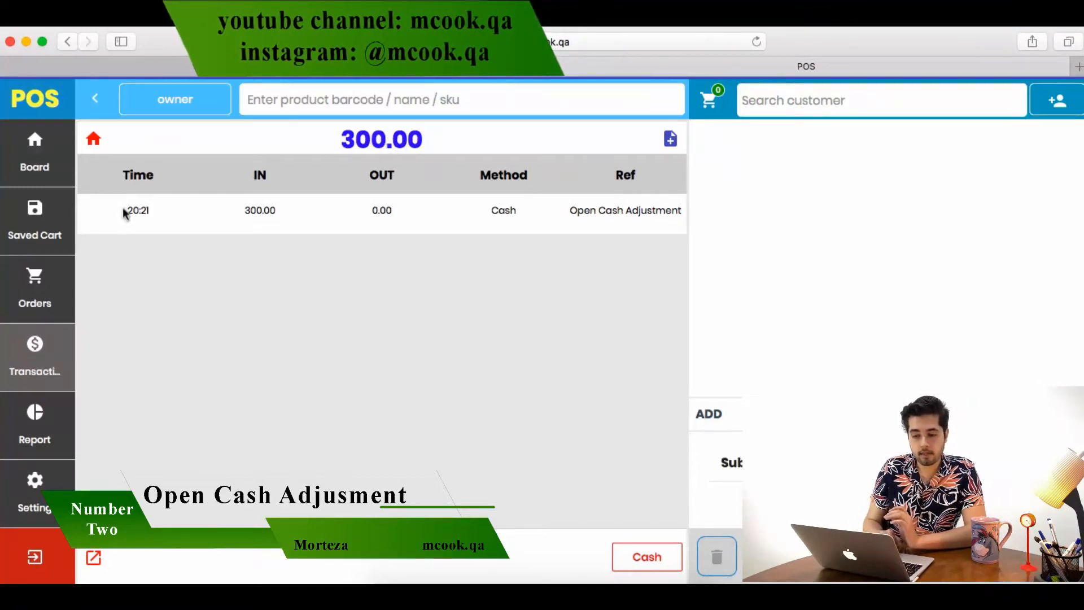
{"action": "left_click_drag", "start_coordinate": [126, 211], "coordinate": [150, 211]}
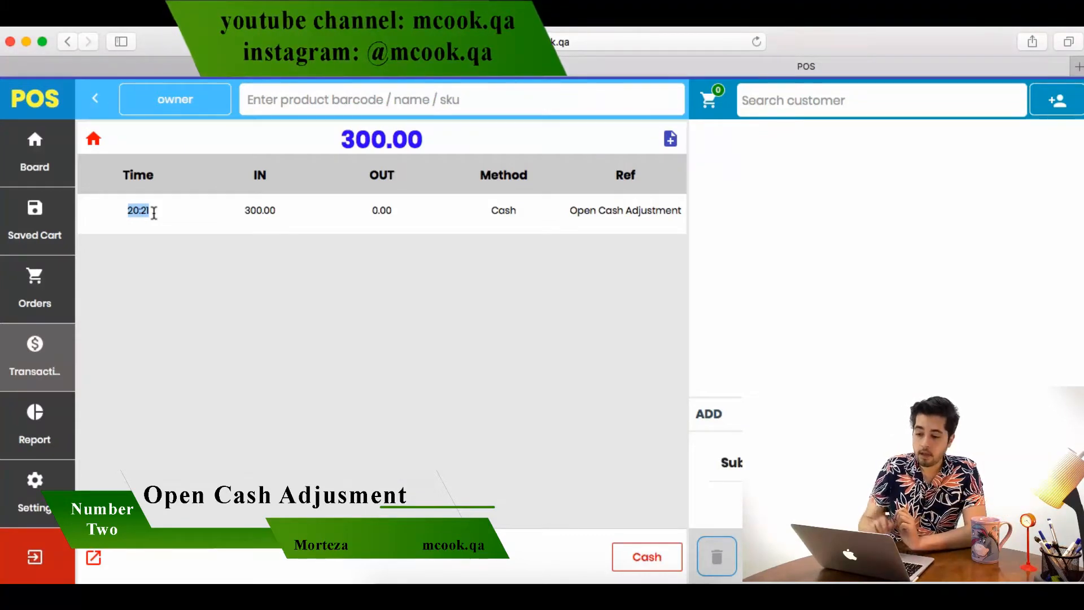
{"action": "left_click", "coordinate": [373, 207]}
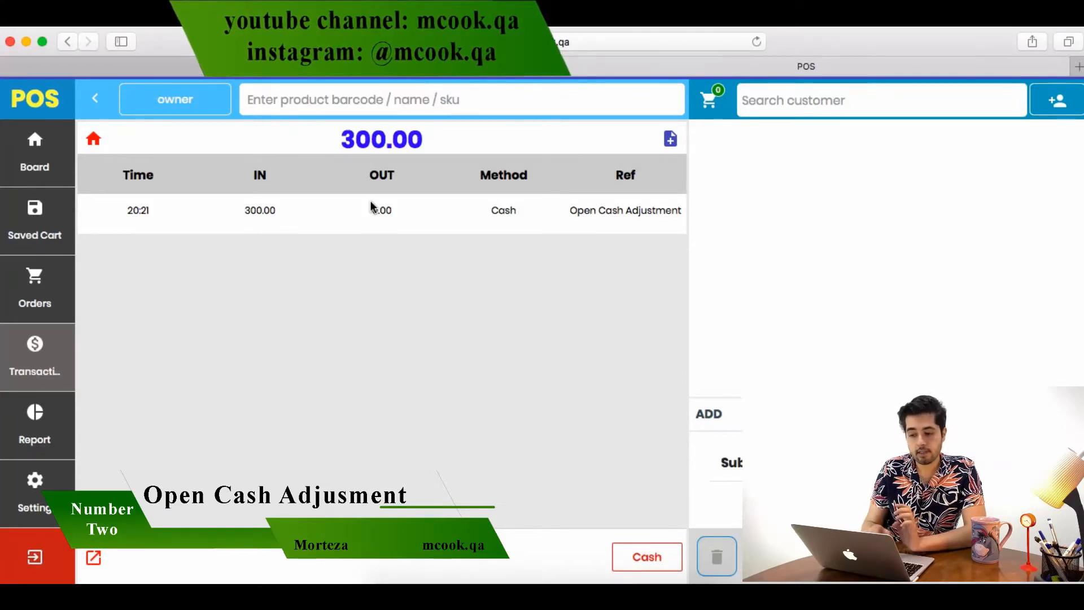
{"action": "left_click", "coordinate": [59, 169]}
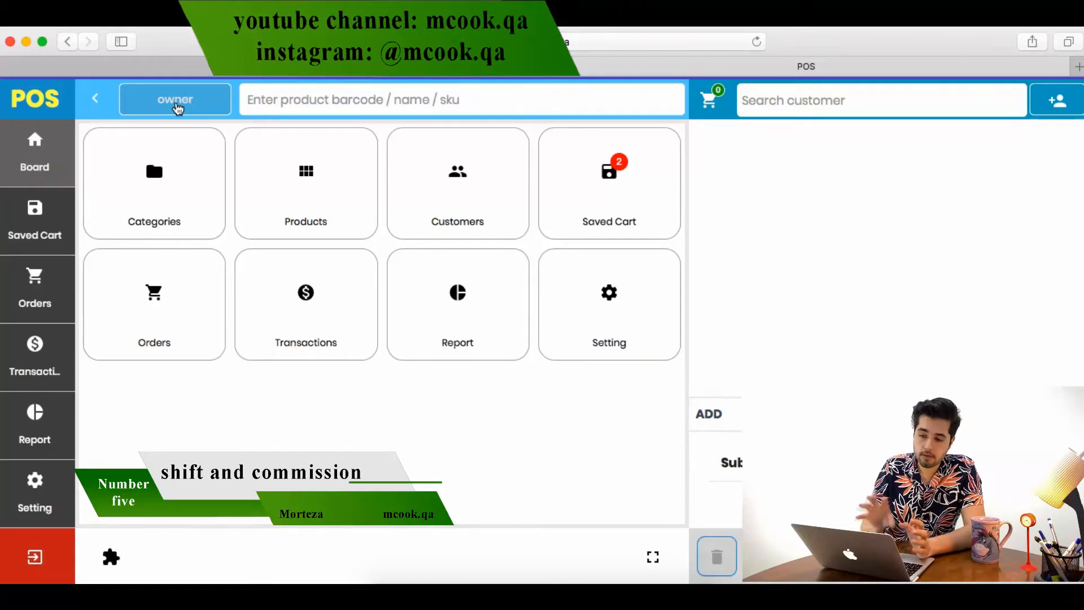
{"action": "left_click", "coordinate": [177, 107]}
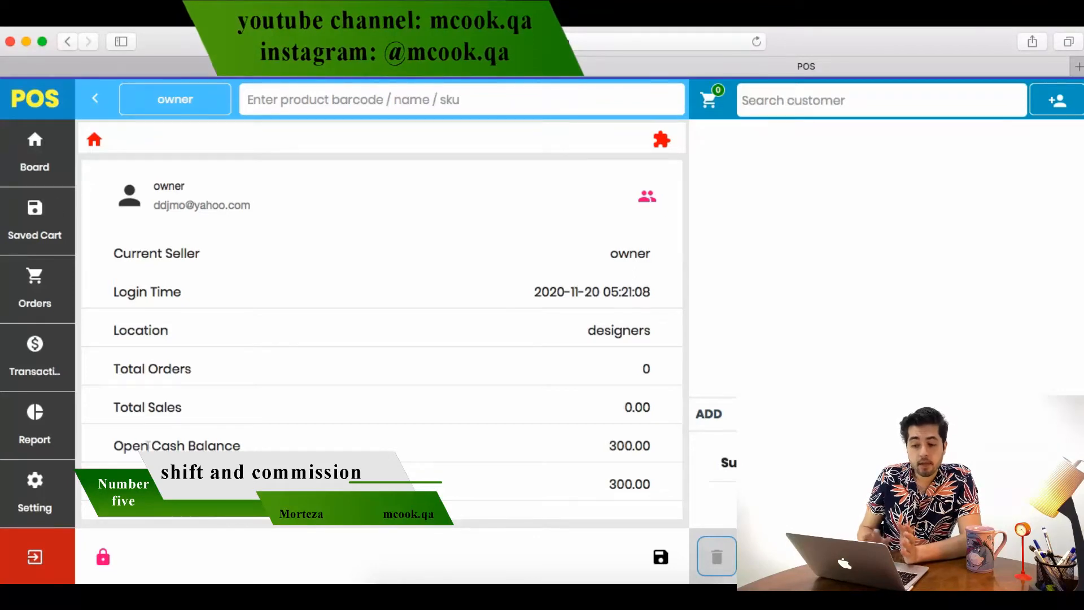
{"action": "left_click", "coordinate": [95, 98]}
{"action": "left_click", "coordinate": [11, 102]}
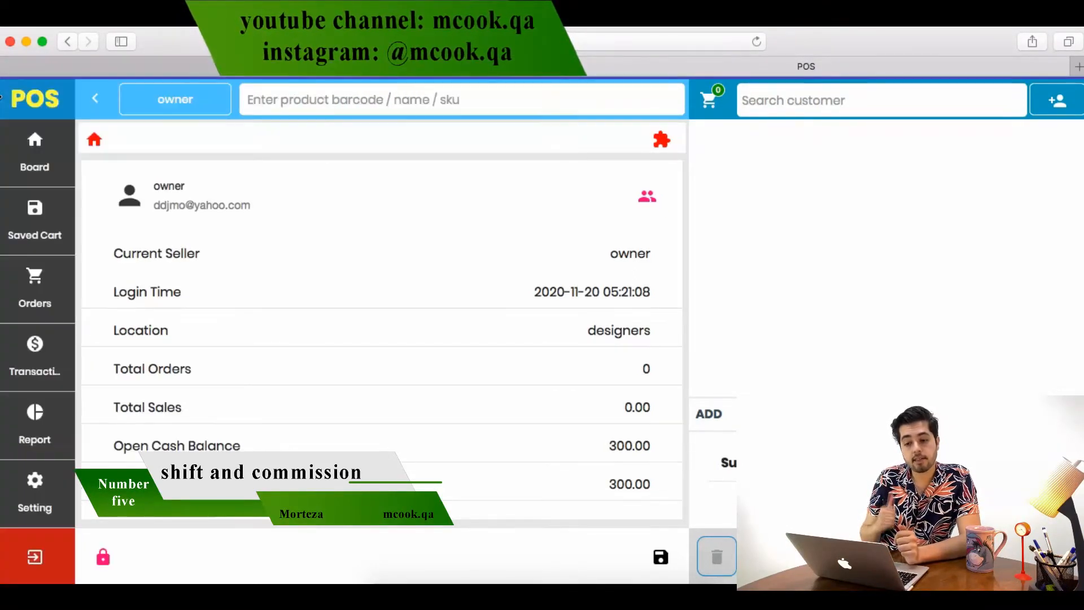
{"action": "left_click", "coordinate": [95, 140]}
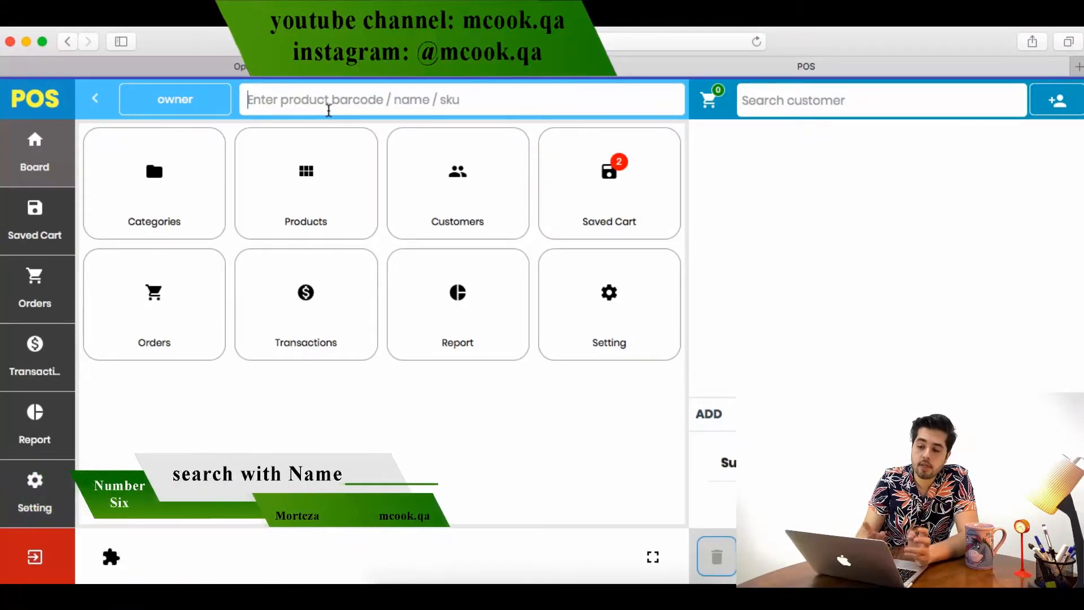
Search products for 'tra', then dismiss the suggestions and clear the search box
{"action": "type", "text": "tra"}
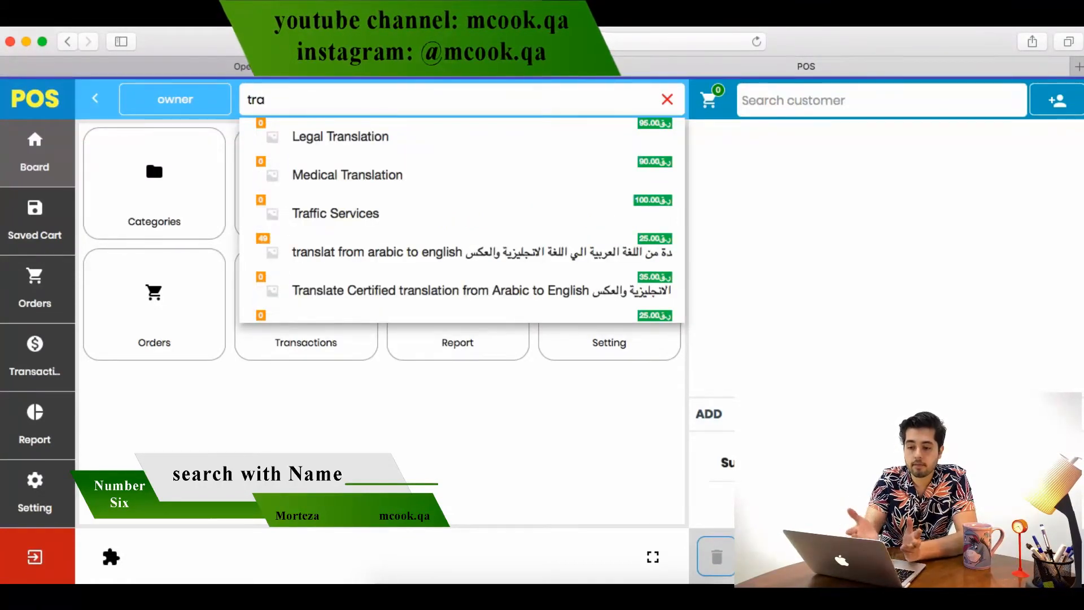
{"action": "scroll", "coordinate": [451, 234], "scroll_direction": "down", "scroll_amount": 1}
{"action": "scroll", "coordinate": [450, 234], "scroll_direction": "up", "scroll_amount": 2}
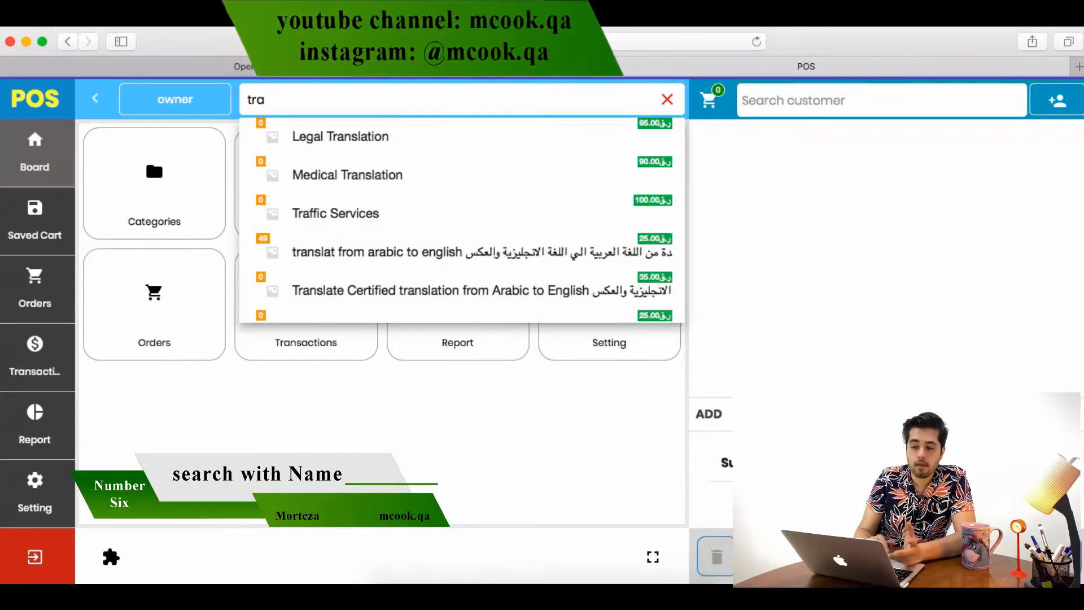
{"action": "left_click", "coordinate": [294, 440]}
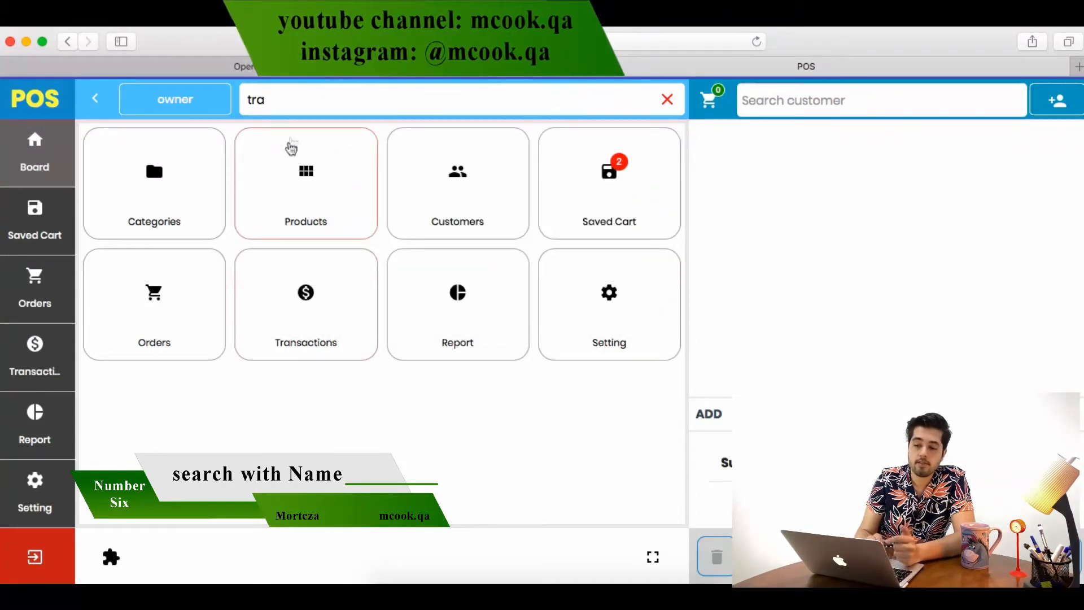
{"action": "left_click", "coordinate": [666, 99]}
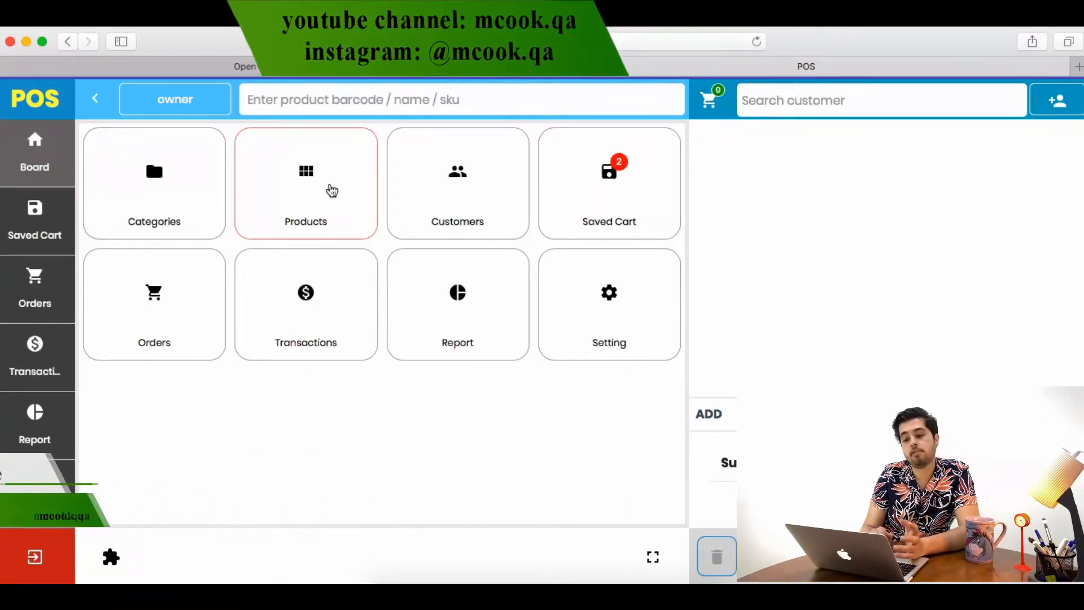
Browse the product categories and the full product grid, returning to the dashboard each time
{"action": "left_click", "coordinate": [190, 185]}
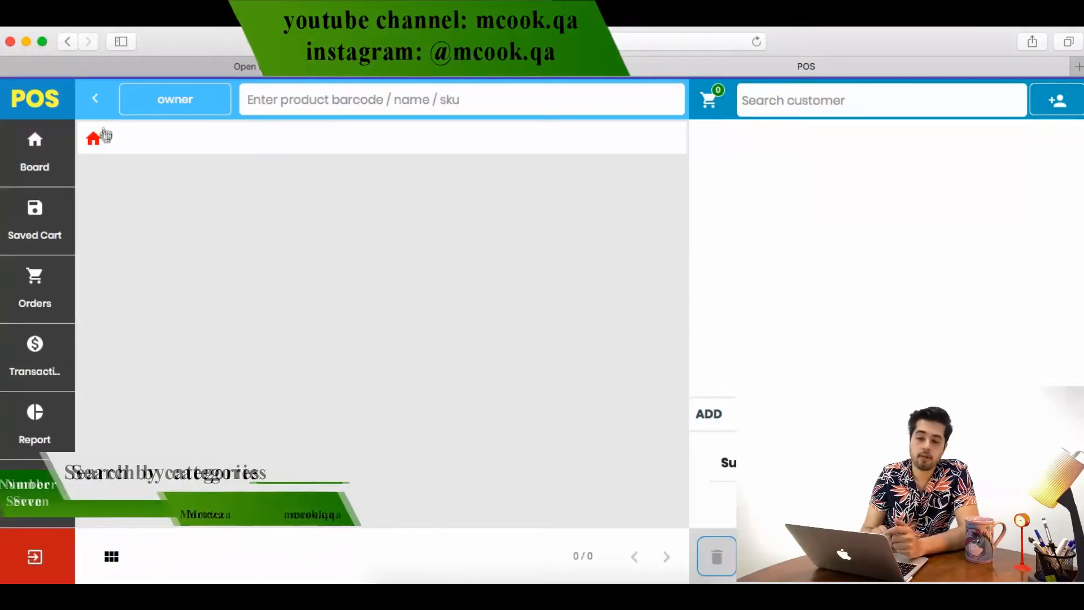
{"action": "left_click", "coordinate": [95, 100]}
{"action": "left_click", "coordinate": [9, 112]}
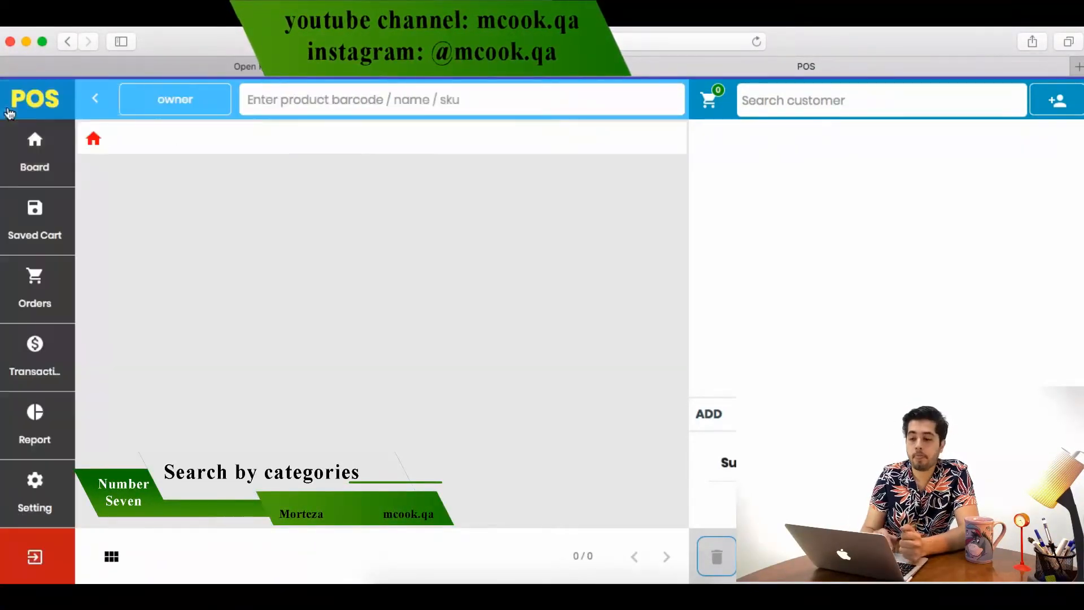
{"action": "left_click", "coordinate": [95, 139]}
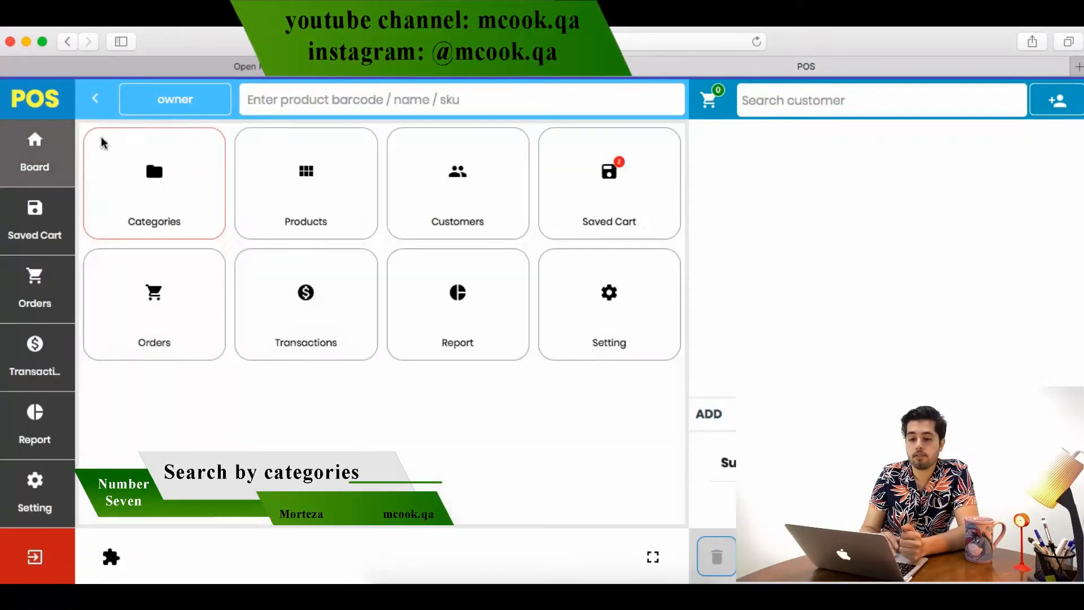
{"action": "left_click", "coordinate": [318, 220]}
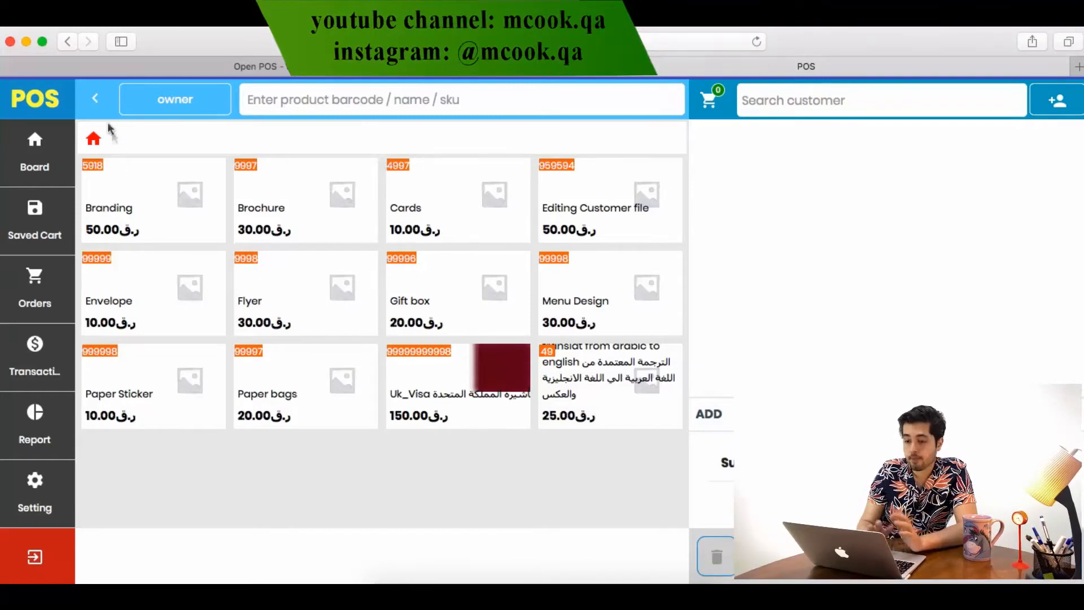
{"action": "left_click", "coordinate": [94, 138]}
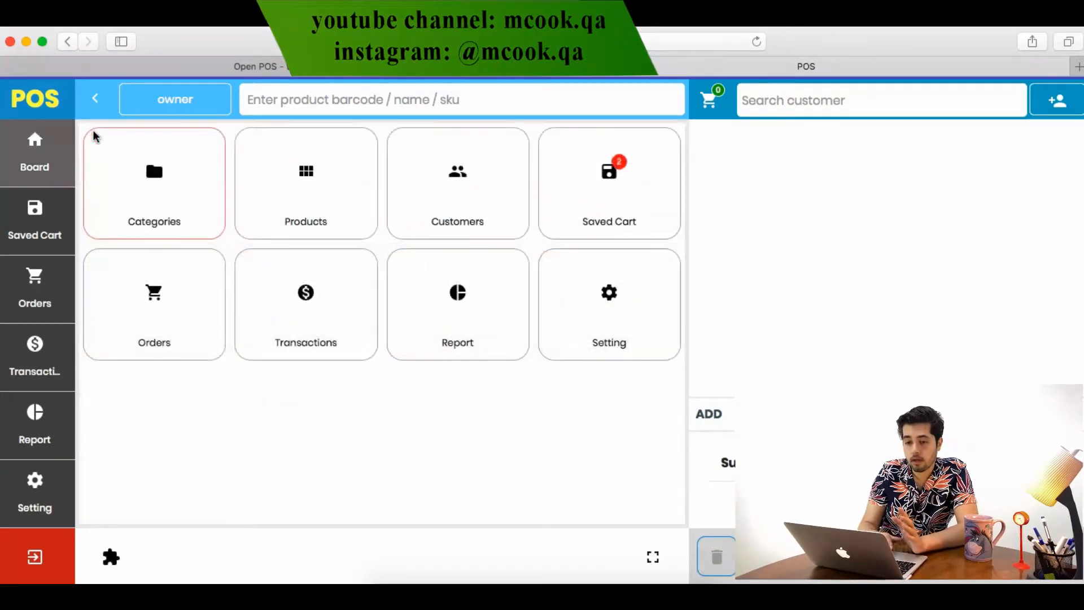
Open the Customers page and run a customer search with no keyword
{"action": "left_click", "coordinate": [517, 210]}
{"action": "left_click", "coordinate": [384, 136]}
{"action": "left_click", "coordinate": [675, 143]}
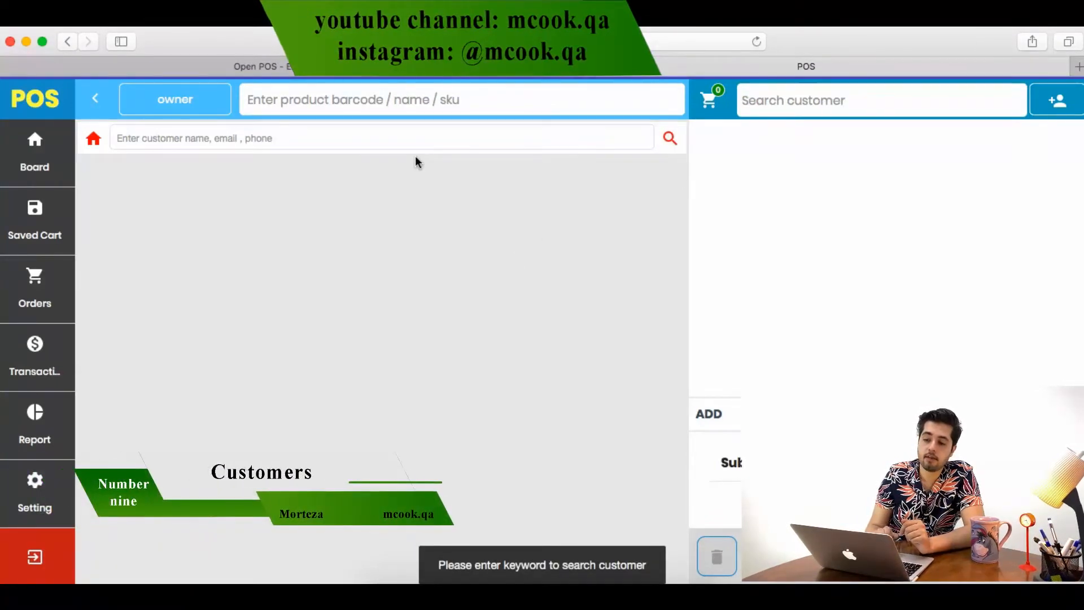
Search customers by the customer's first name
{"action": "left_click", "coordinate": [245, 147]}
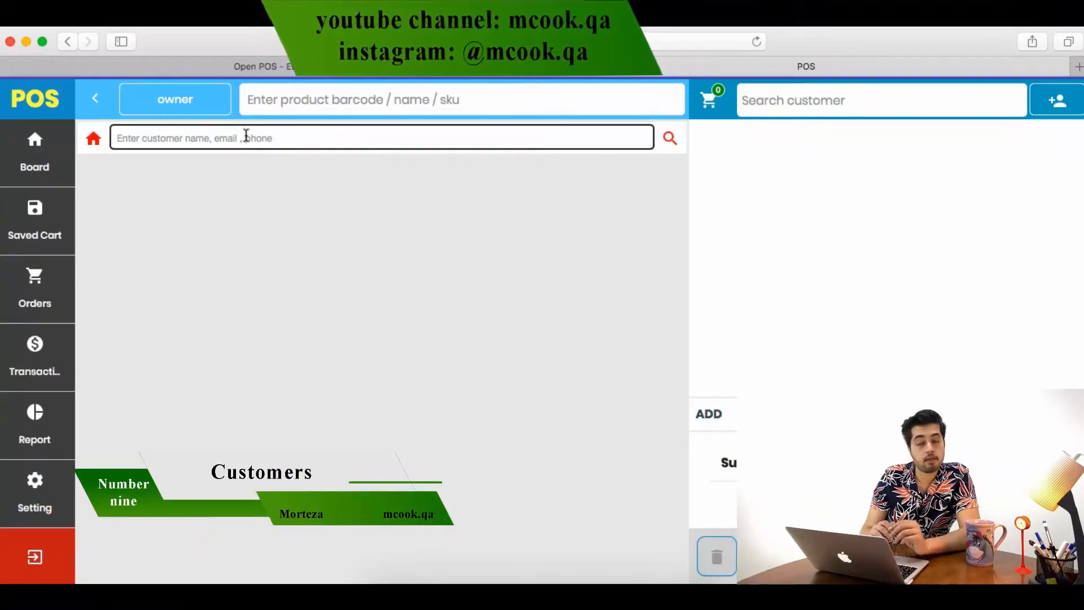
{"action": "left_click", "coordinate": [246, 136]}
{"action": "type", "text": "mor"}
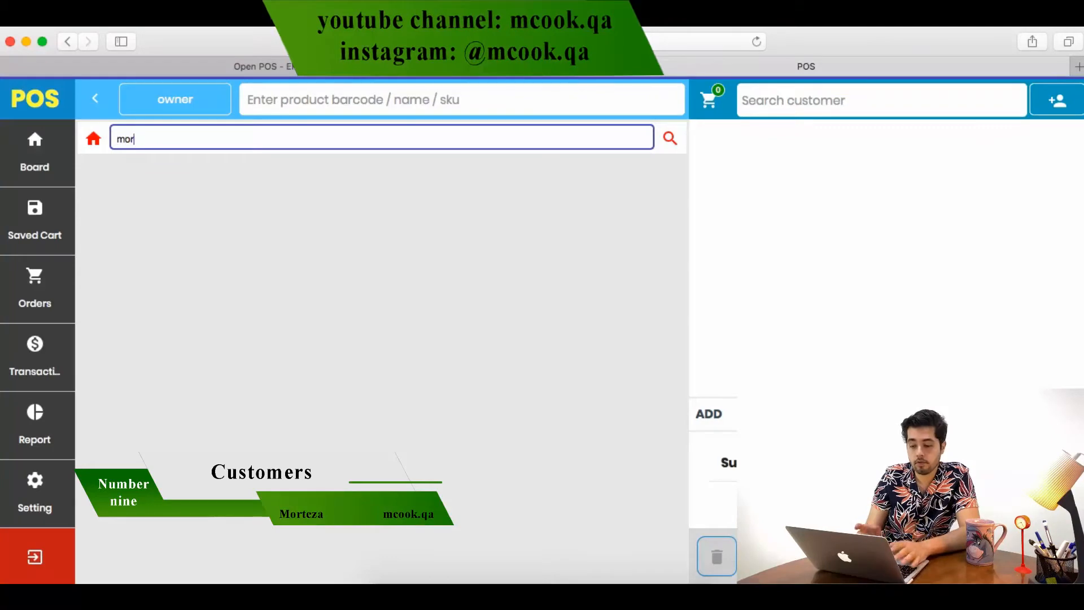
{"action": "type", "text": "teza"}
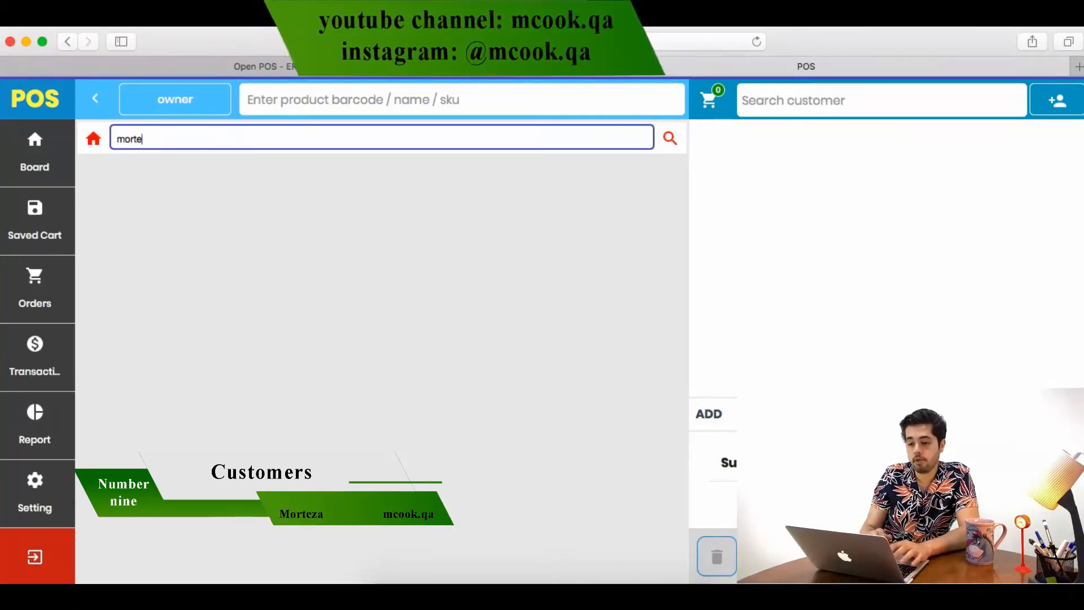
{"action": "left_click", "coordinate": [669, 139]}
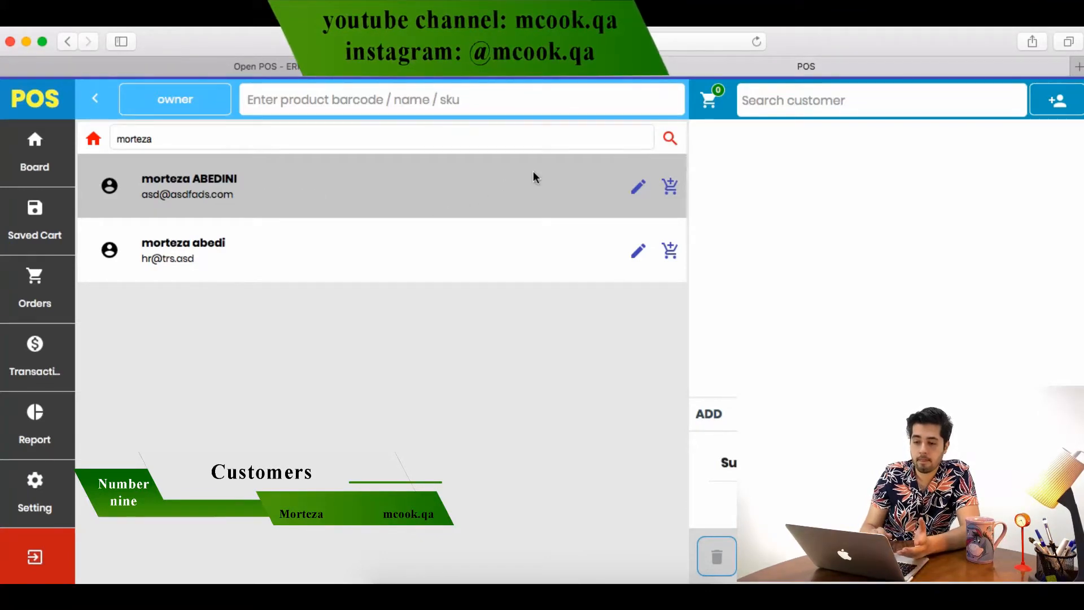
Open the first matching customer, load their order history, then return to the dashboard
{"action": "left_click", "coordinate": [639, 189]}
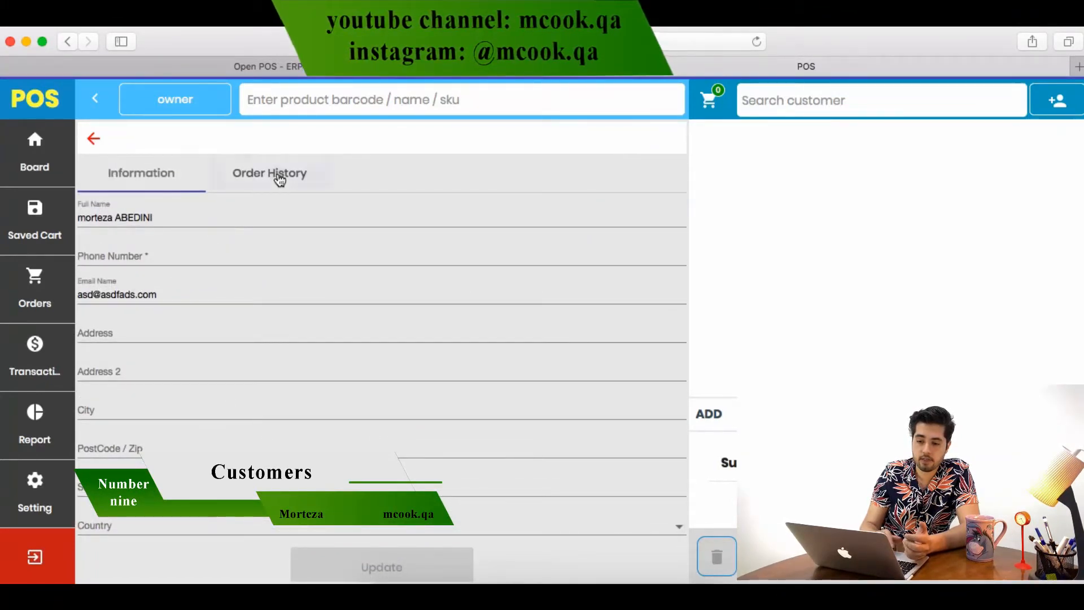
{"action": "left_click", "coordinate": [280, 181]}
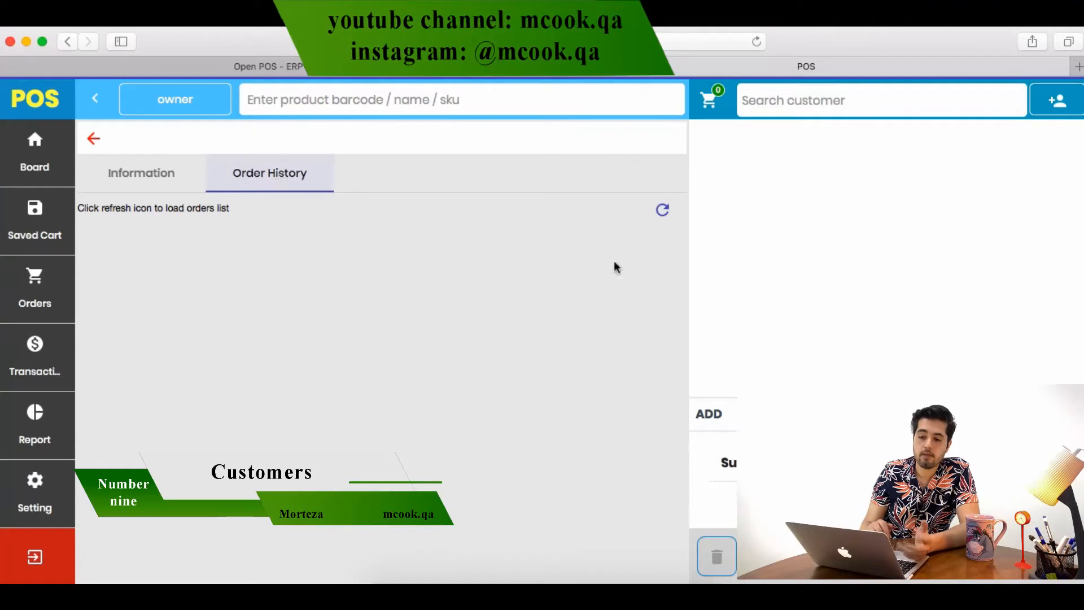
{"action": "left_click", "coordinate": [662, 210]}
{"action": "left_click", "coordinate": [92, 146]}
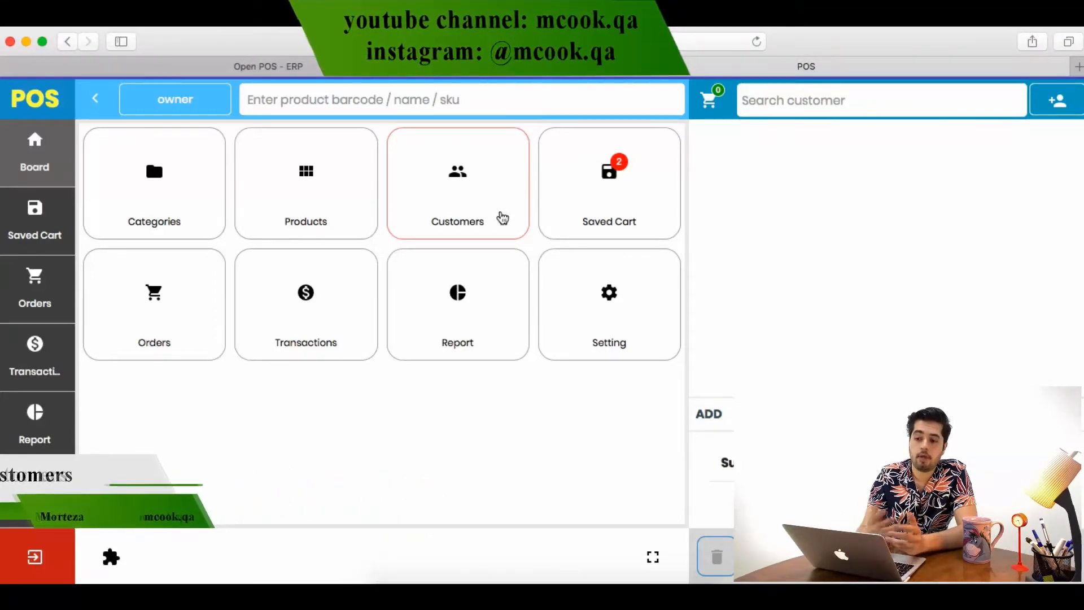
{"action": "left_click", "coordinate": [608, 201]}
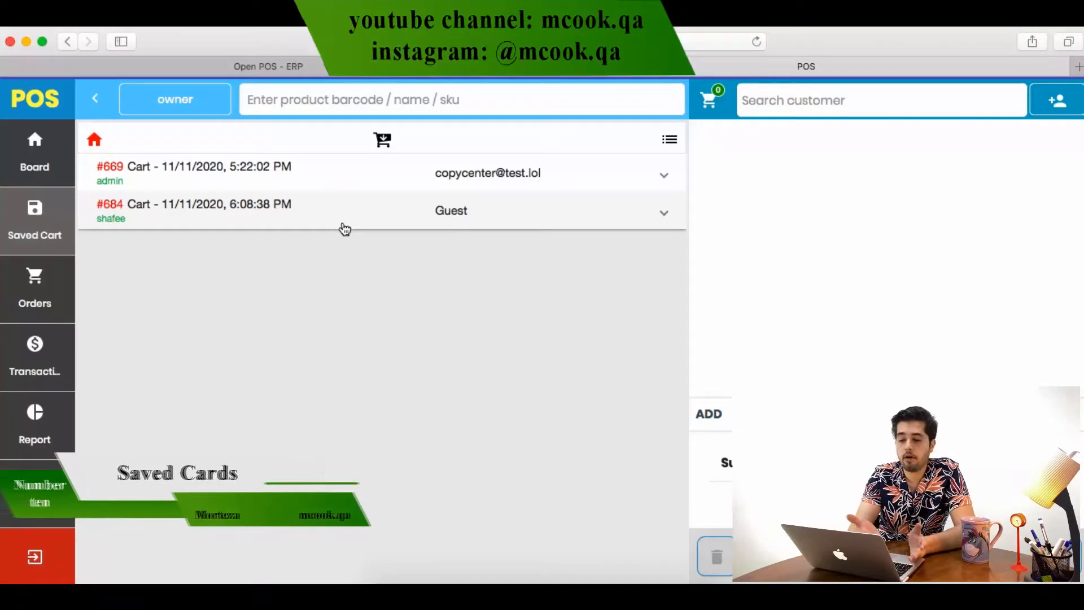
{"action": "left_click", "coordinate": [95, 142]}
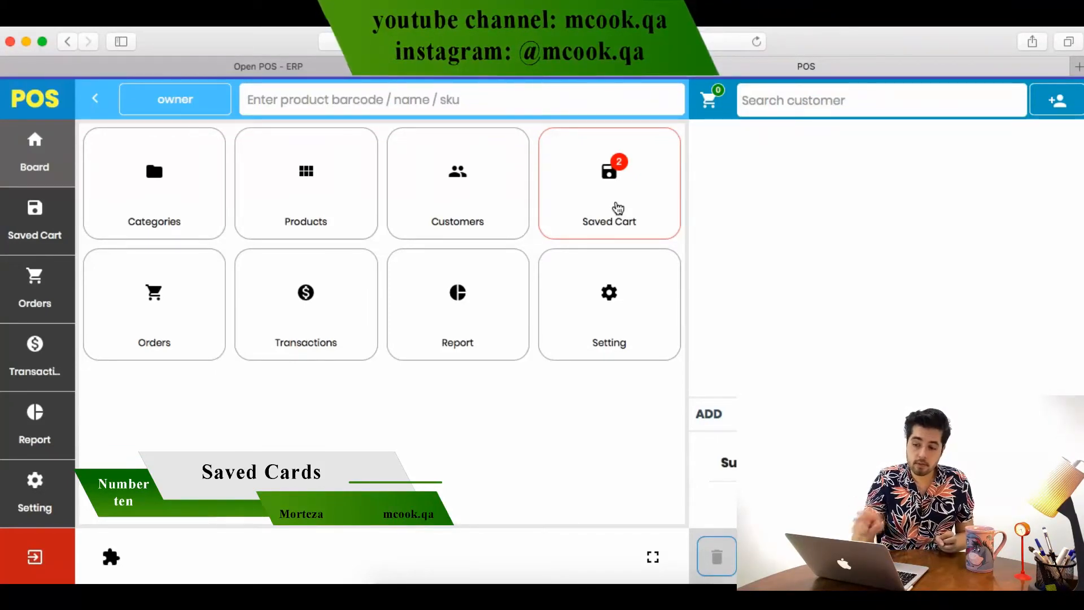
Add Cards, Brochure, Flyer and Gift box (90.00 total) to the cart and bring up Save Cart
{"action": "left_click", "coordinate": [288, 203]}
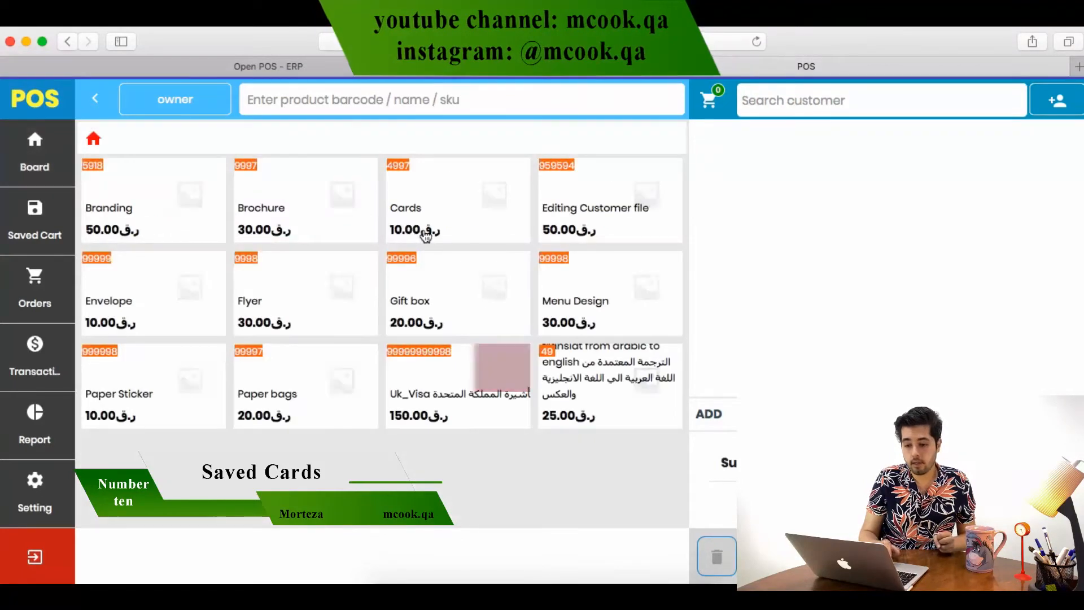
{"action": "left_click", "coordinate": [425, 236]}
{"action": "left_click", "coordinate": [305, 220]}
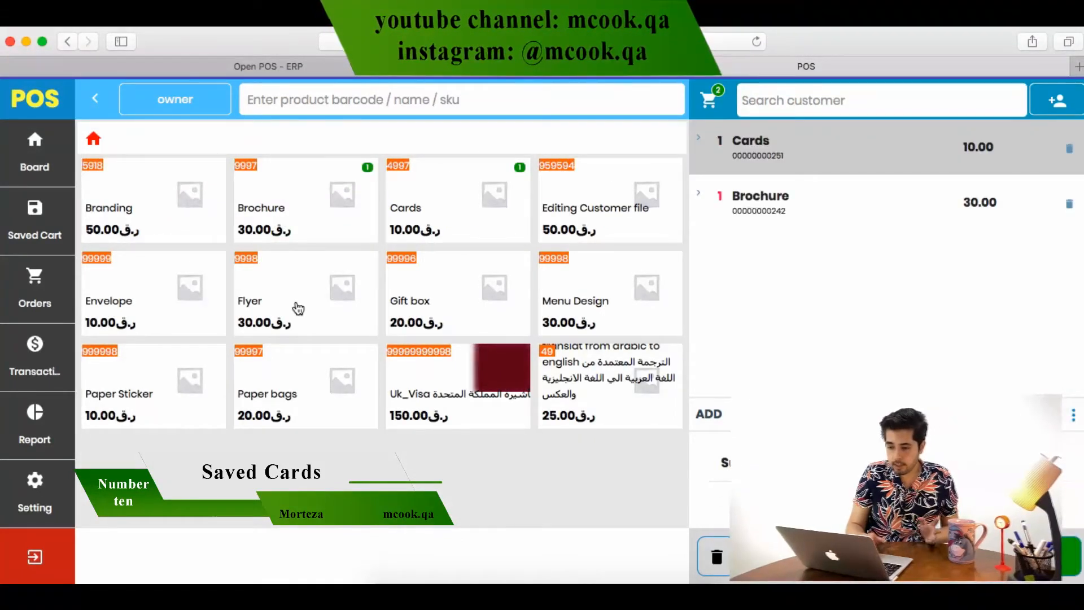
{"action": "left_click", "coordinate": [298, 308]}
{"action": "left_click", "coordinate": [401, 291]}
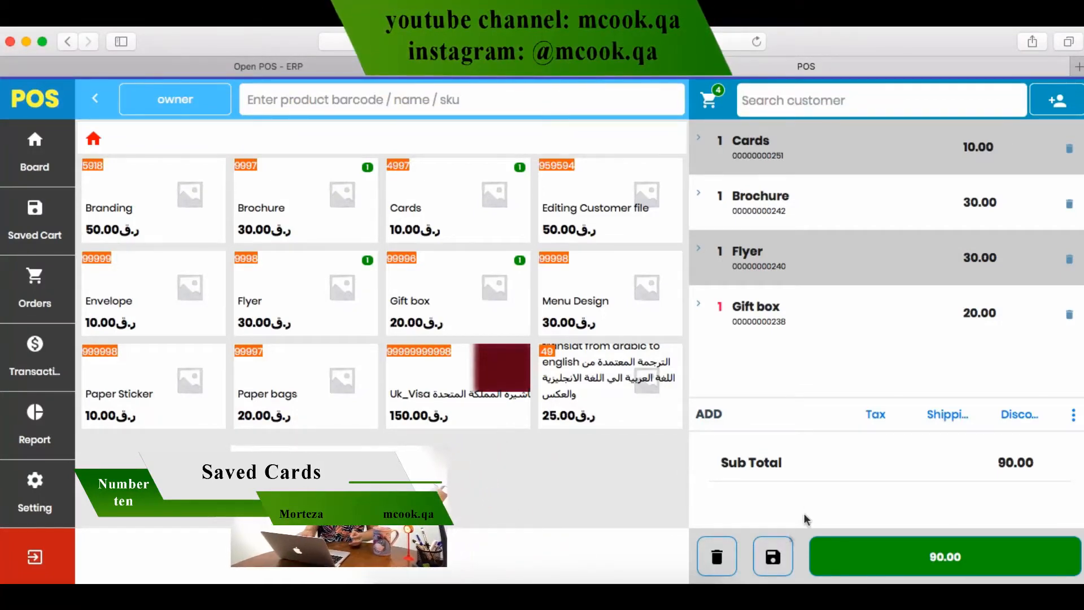
{"action": "left_click", "coordinate": [773, 557]}
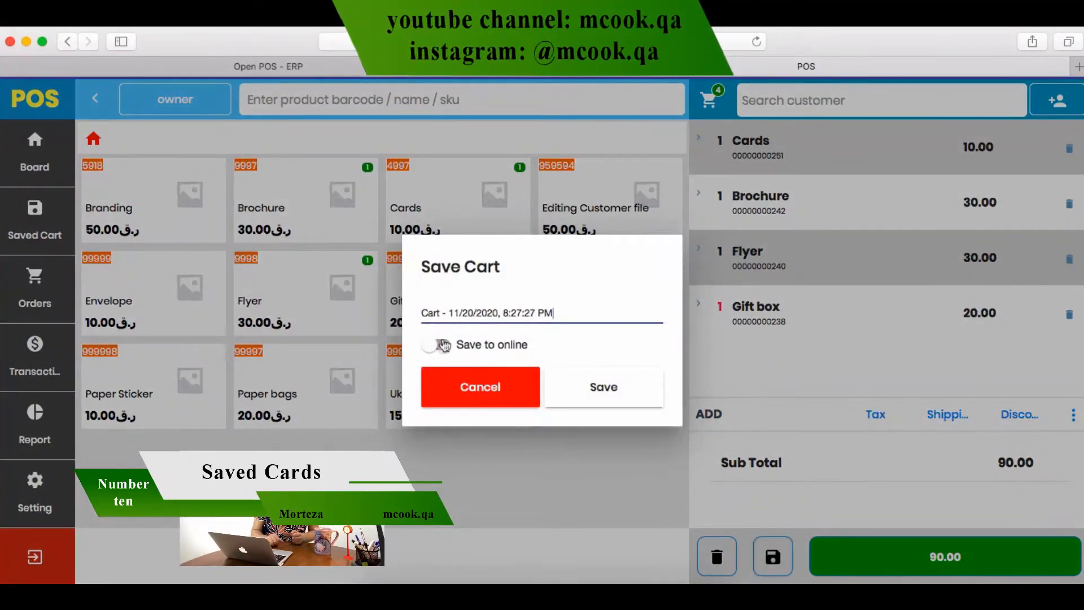
Save the cart online as #612 with its default timestamped name, then view the saved carts
{"action": "left_click", "coordinate": [443, 345]}
{"action": "triple_click", "coordinate": [582, 318]}
{"action": "key", "text": "BackSpace"}
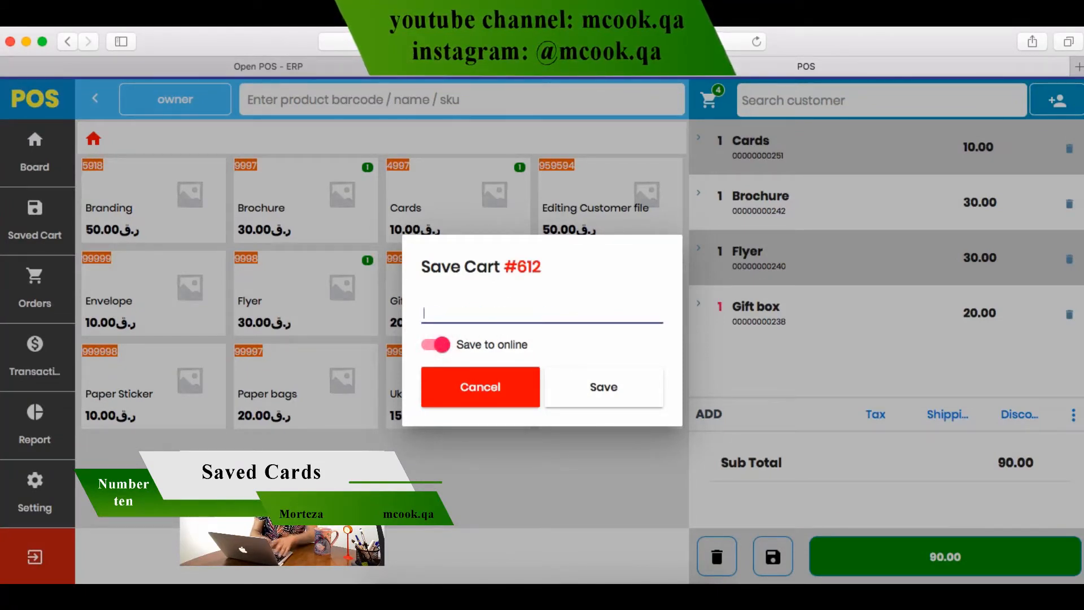
{"action": "type", "text": "z"}
{"action": "key", "text": "super+z"}
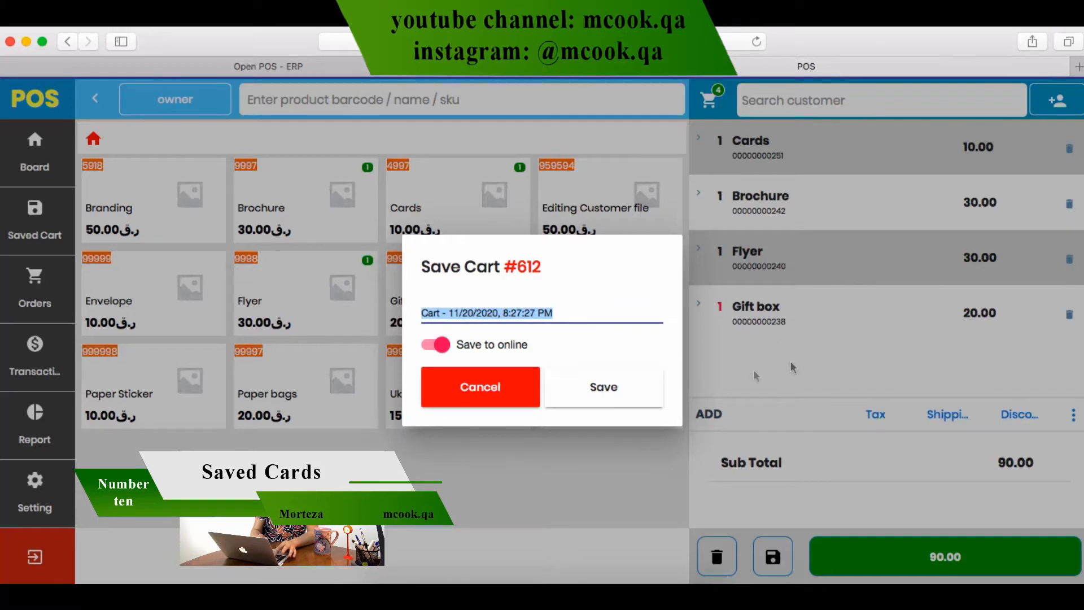
{"action": "left_click", "coordinate": [603, 387]}
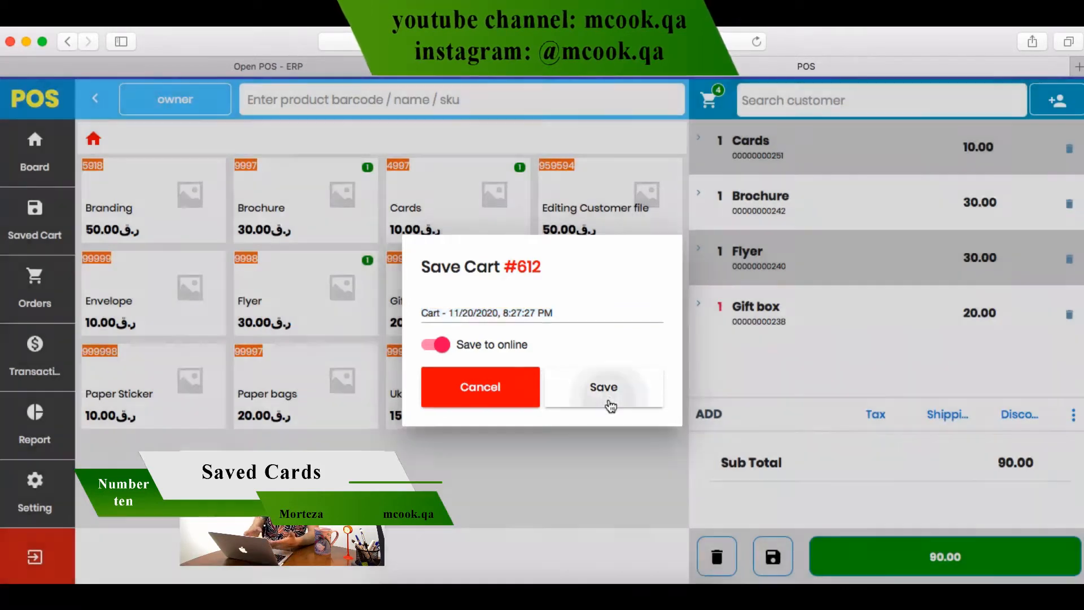
{"action": "left_click", "coordinate": [31, 214]}
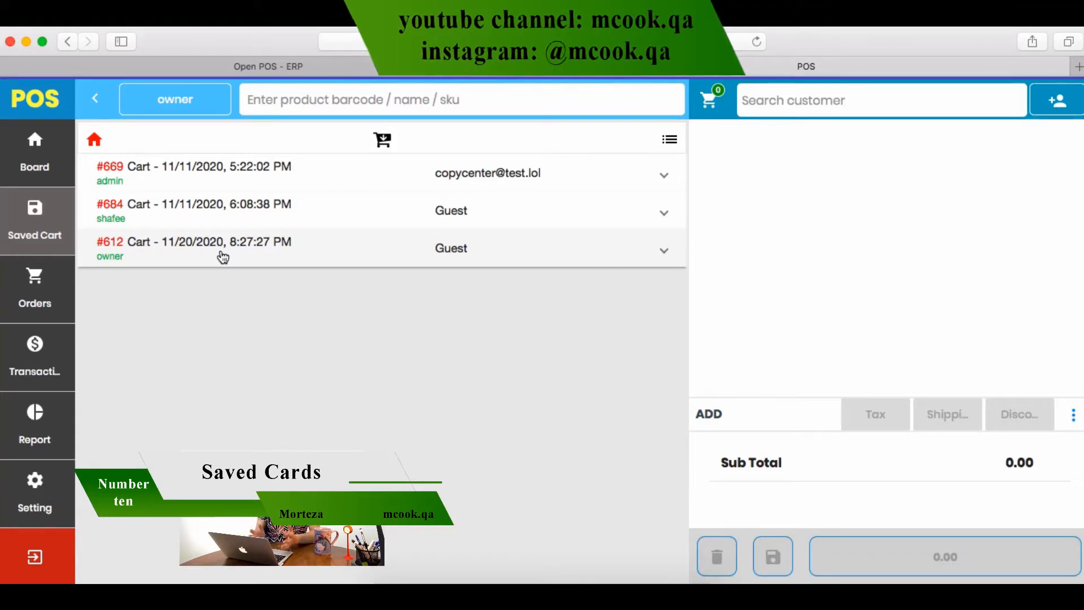
Load saved cart #612's four items (90.00) into the current sale
{"action": "left_click", "coordinate": [26, 170]}
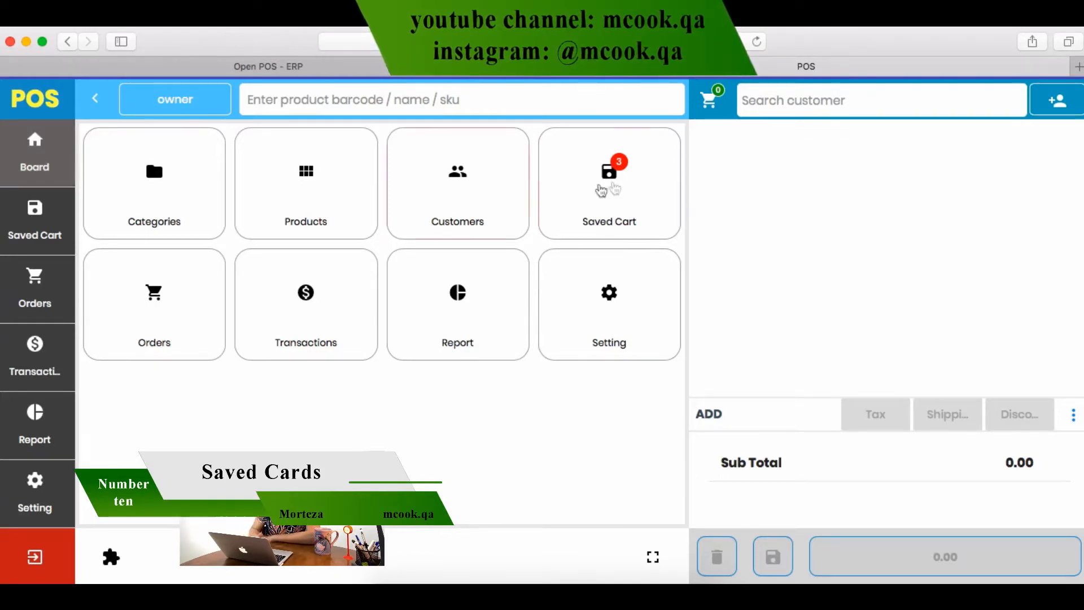
{"action": "left_click", "coordinate": [613, 182]}
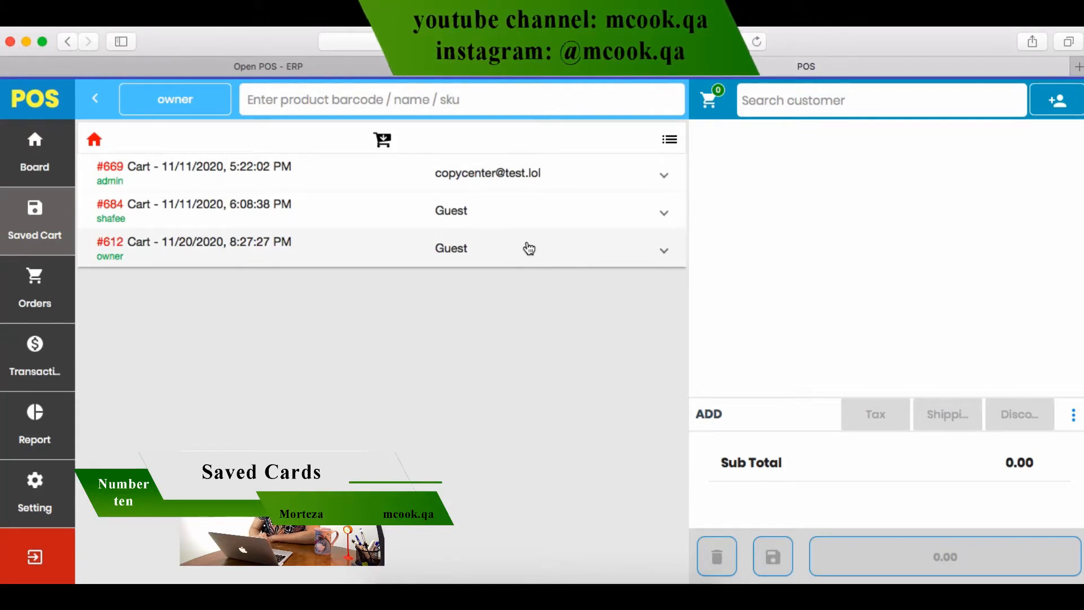
{"action": "left_click", "coordinate": [202, 262]}
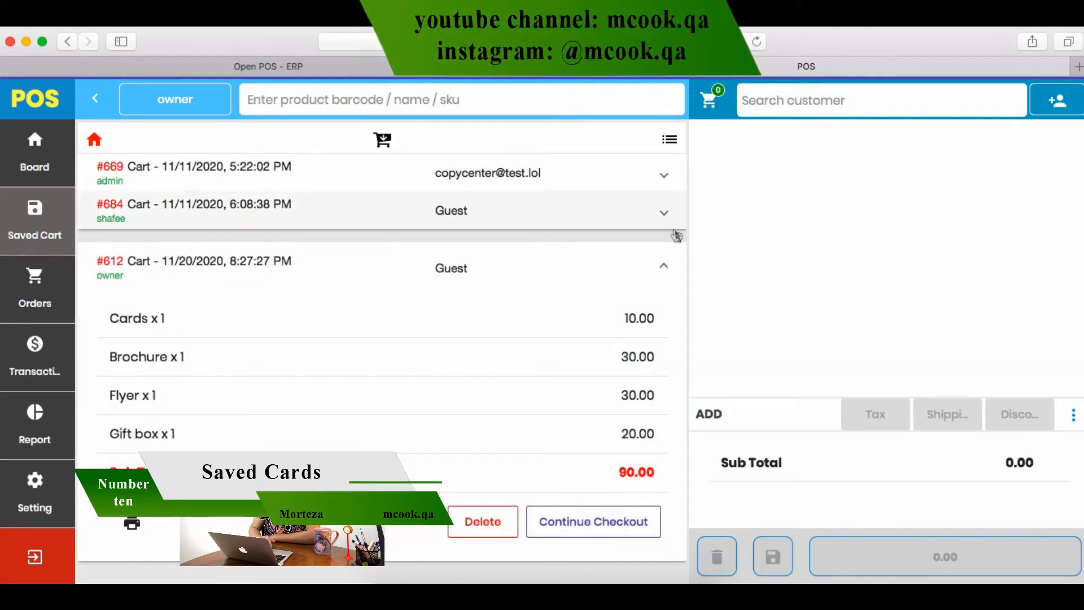
{"action": "left_click", "coordinate": [583, 533]}
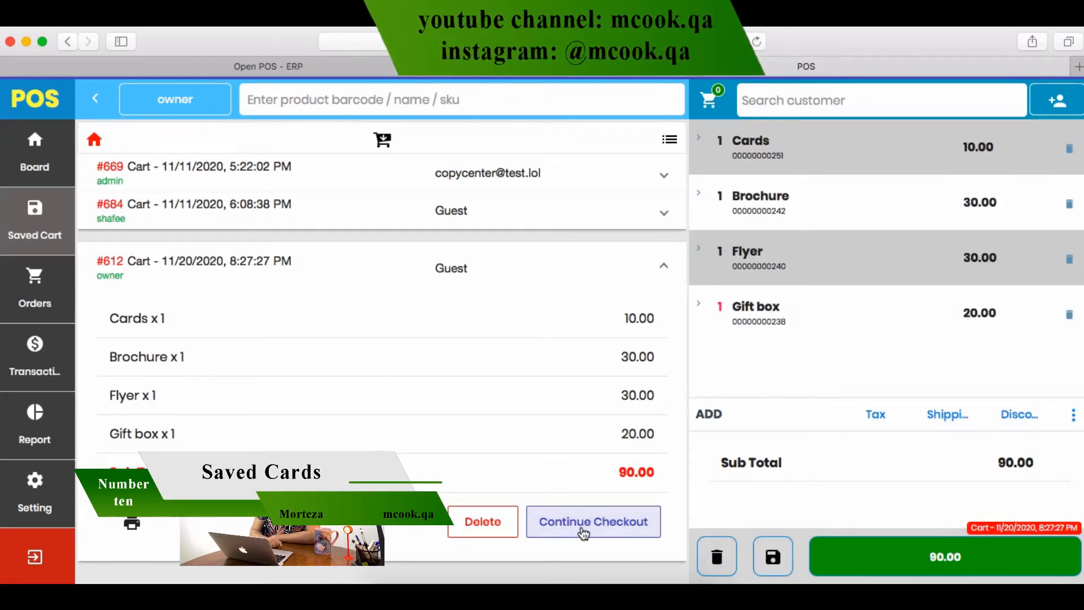
Delete saved carts #612, #684 and #669, then use the trash button on the current cart
{"action": "left_click", "coordinate": [504, 531]}
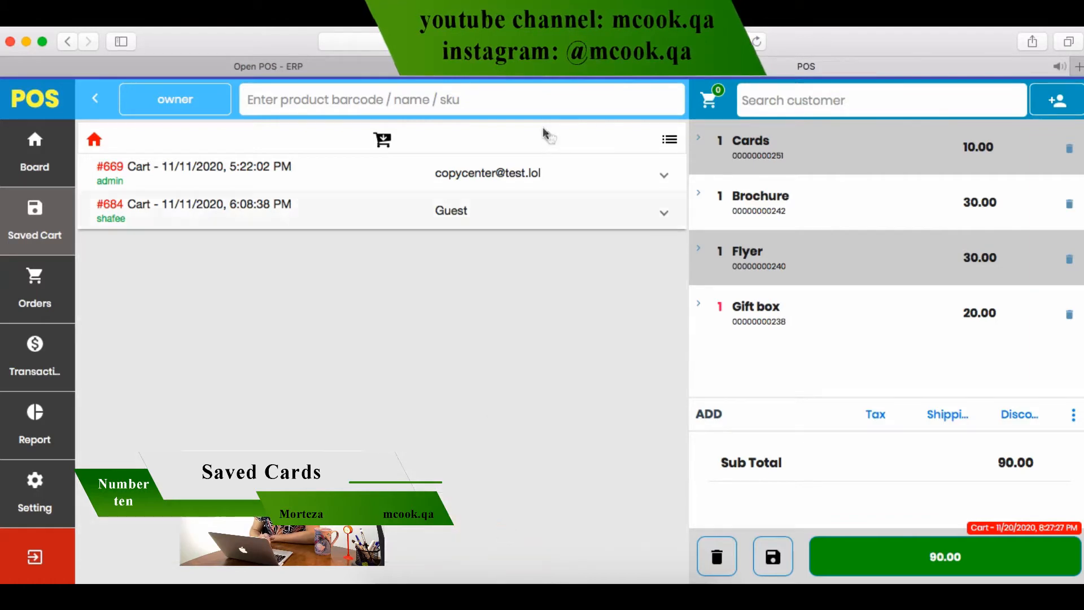
{"action": "left_click", "coordinate": [516, 211]}
{"action": "left_click", "coordinate": [471, 368]}
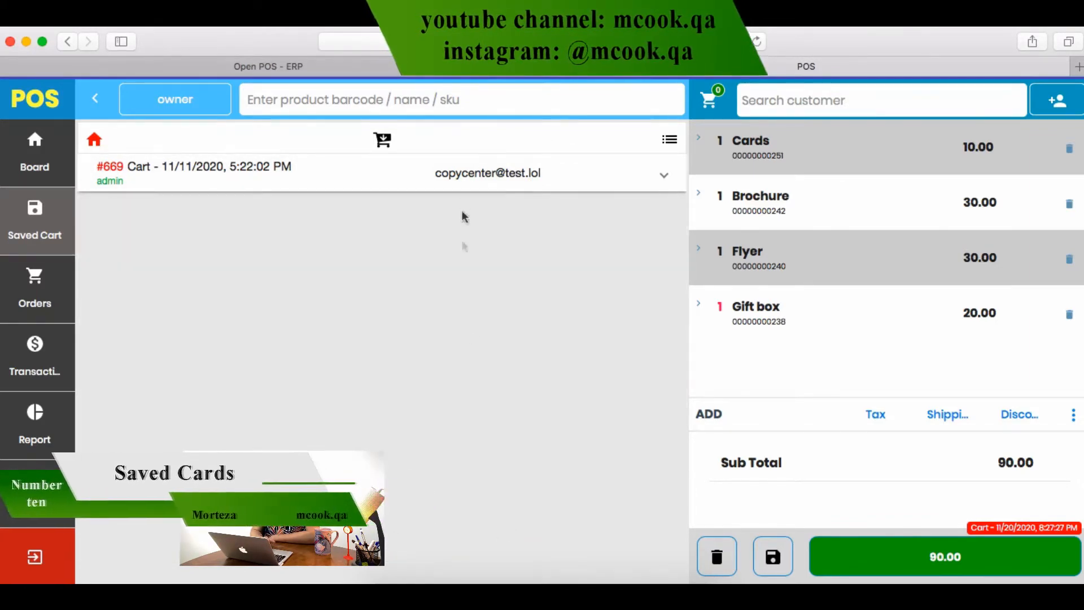
{"action": "left_click", "coordinate": [477, 181]}
{"action": "left_click", "coordinate": [482, 322]}
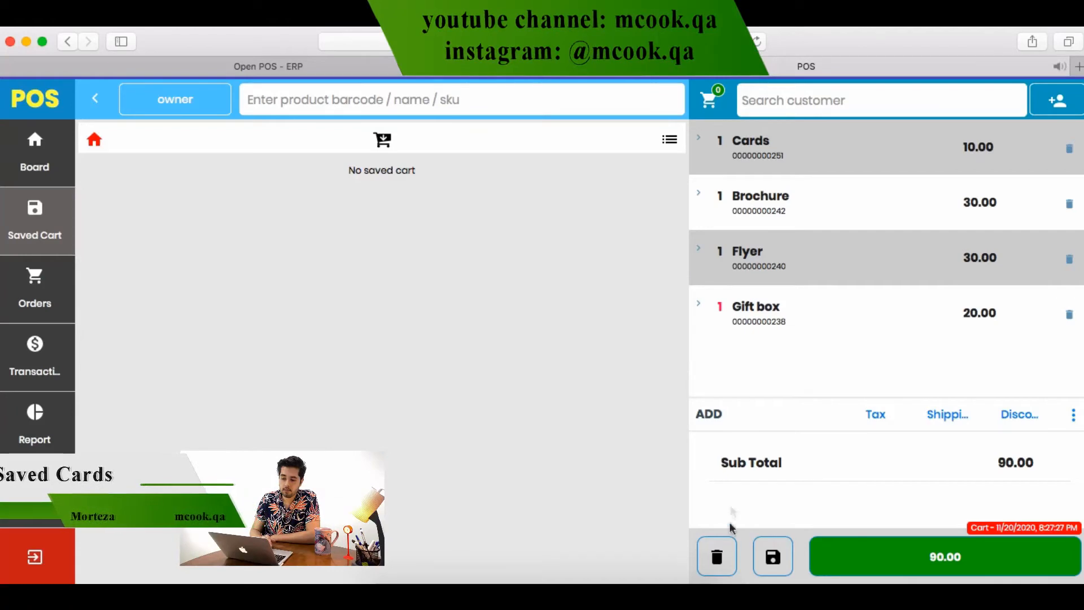
{"action": "left_click", "coordinate": [718, 556]}
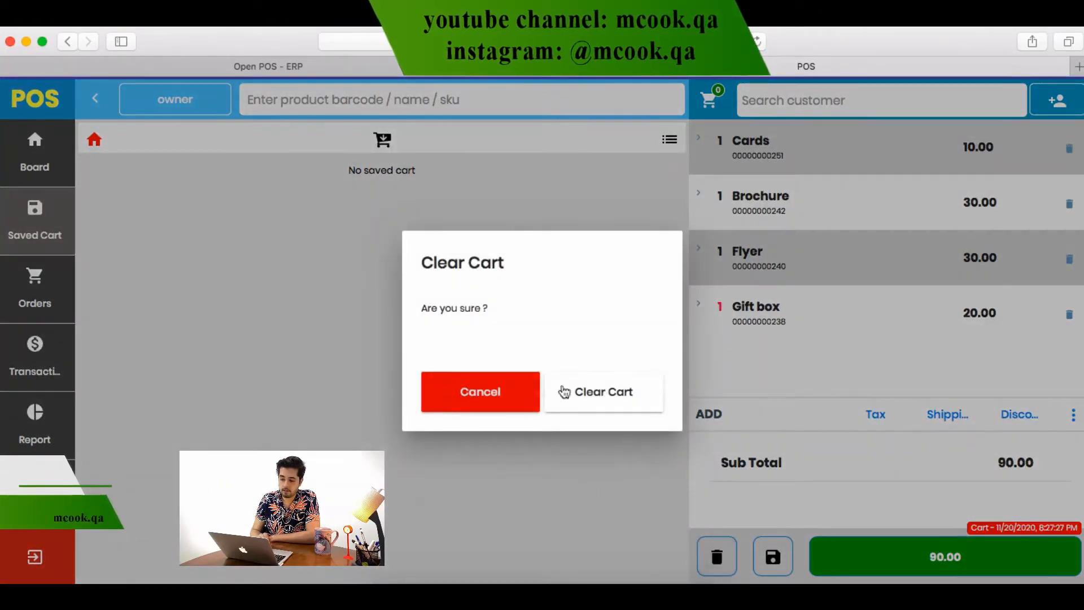
Confirm clearing the cart to 0.00, look over Online Orders and My Orders, then return to Board
{"action": "left_click", "coordinate": [581, 389]}
{"action": "left_click", "coordinate": [35, 288]}
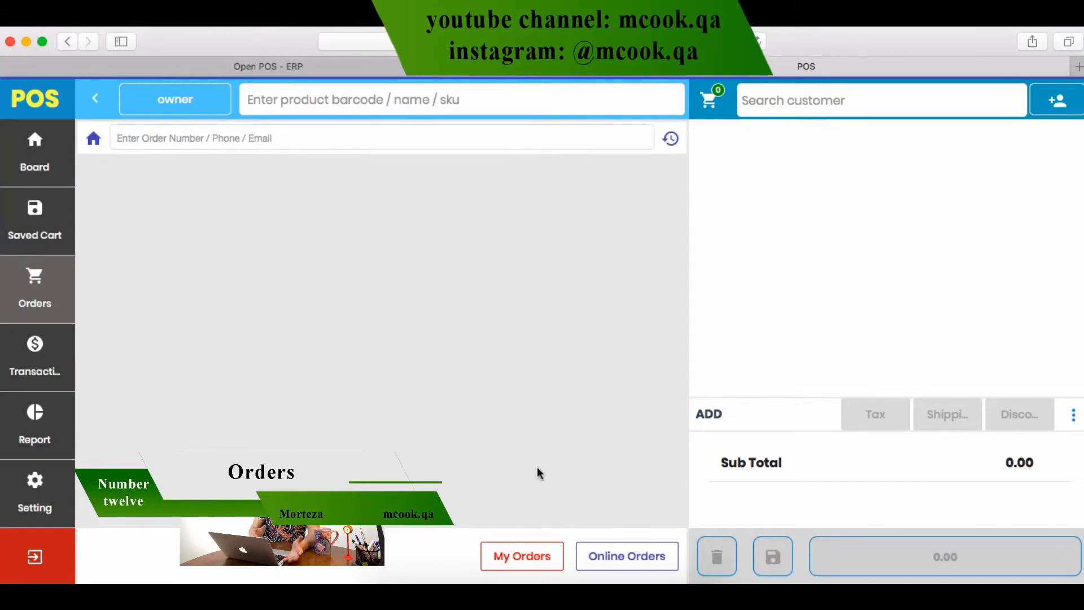
{"action": "left_click", "coordinate": [621, 558]}
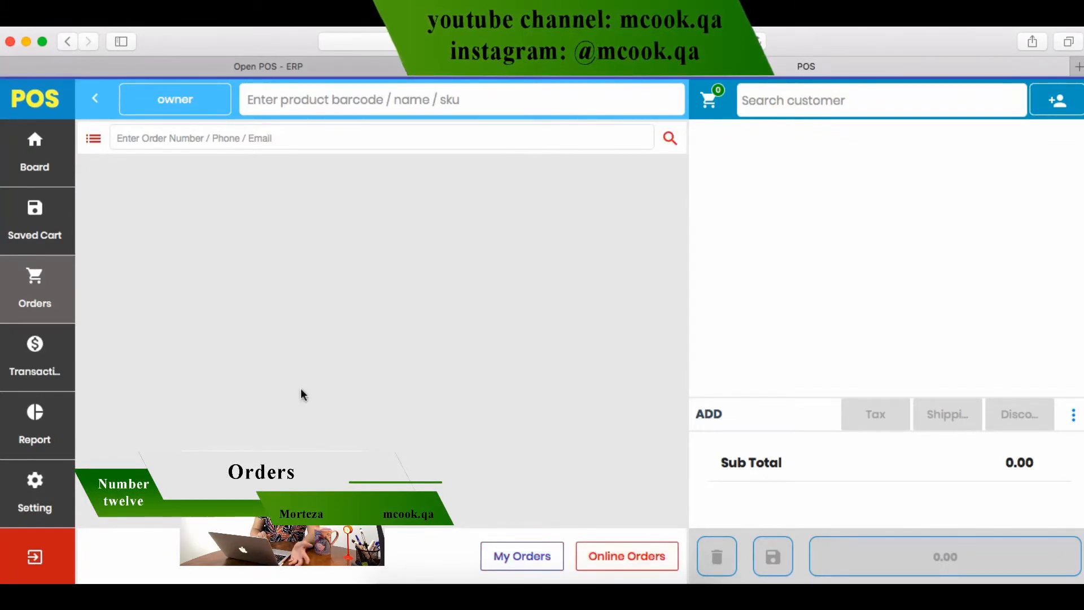
{"action": "left_click", "coordinate": [526, 556]}
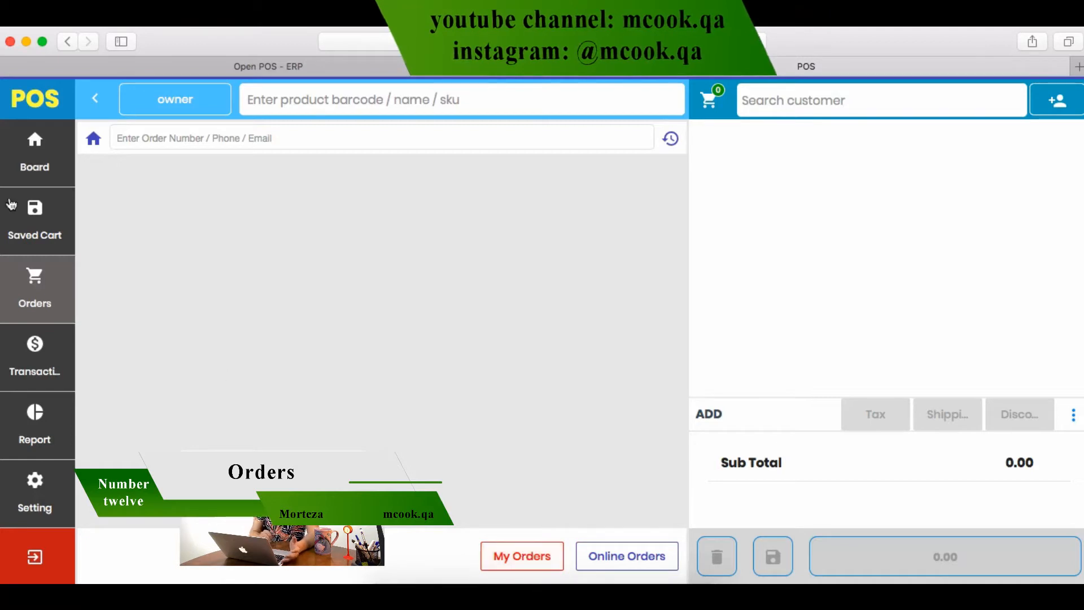
{"action": "left_click", "coordinate": [35, 165]}
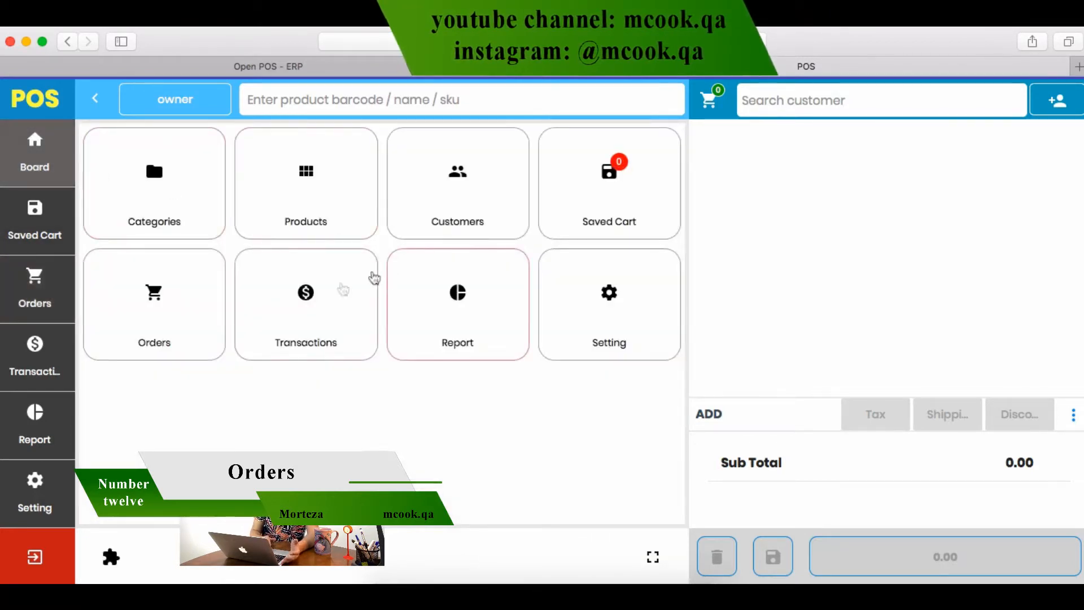
{"action": "left_click", "coordinate": [327, 297]}
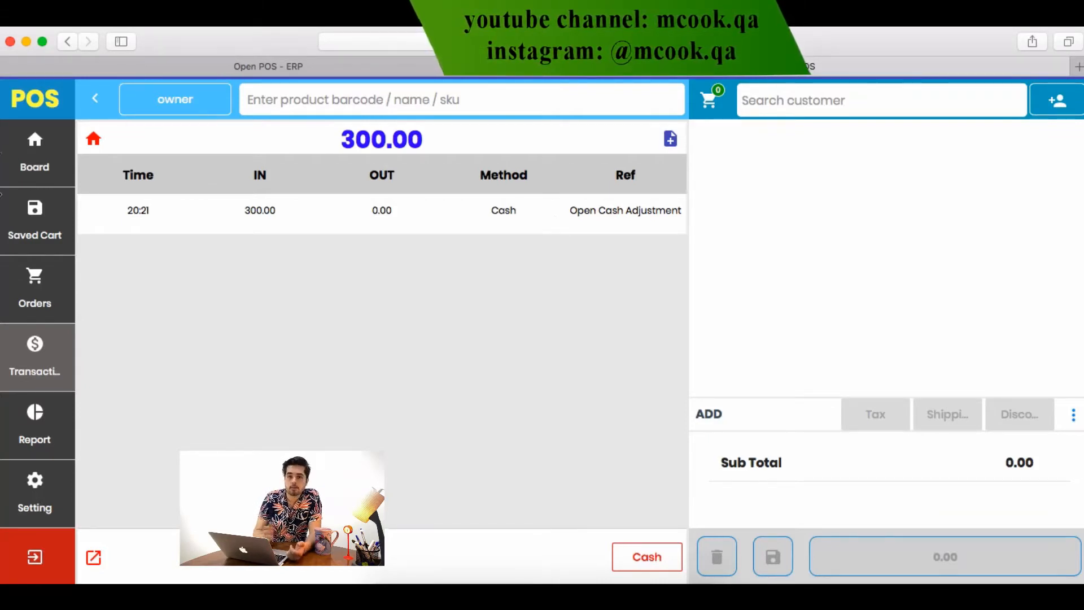
{"action": "left_click", "coordinate": [52, 139]}
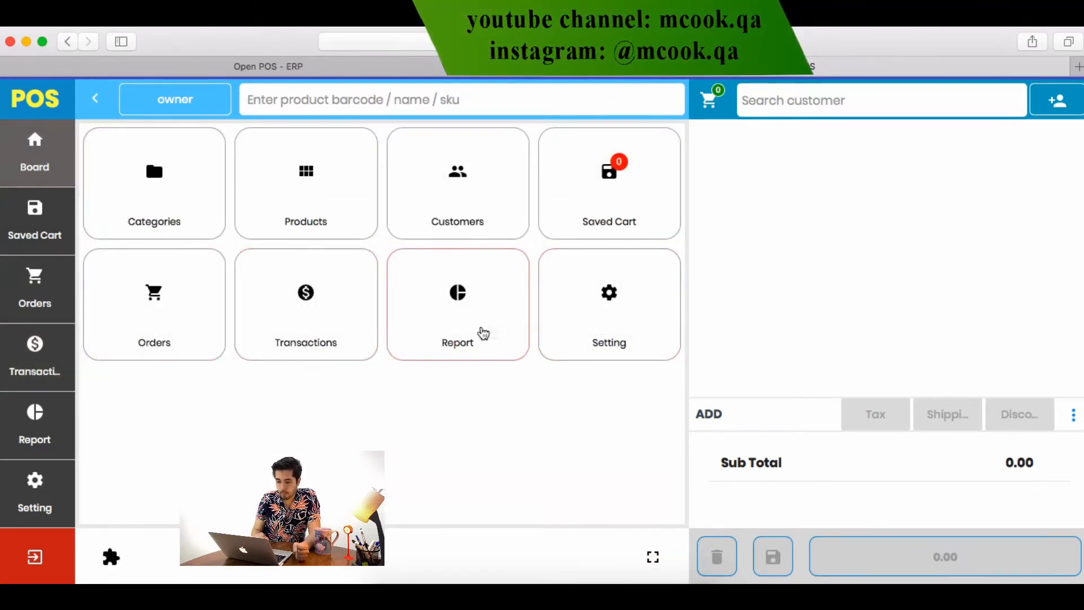
{"action": "left_click", "coordinate": [480, 331]}
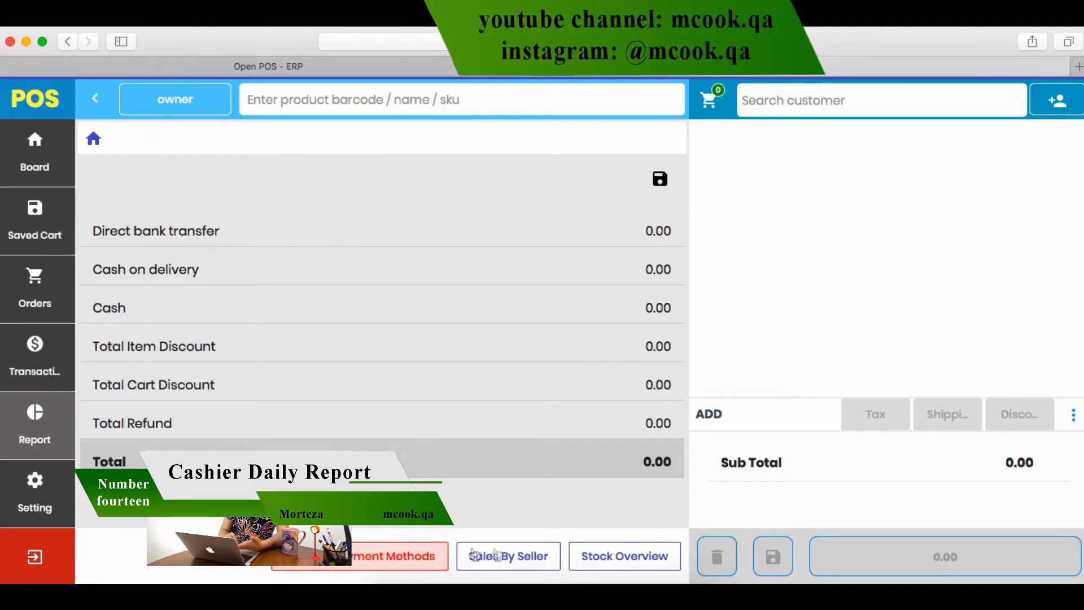
{"action": "left_click", "coordinate": [528, 563]}
{"action": "left_click", "coordinate": [636, 568]}
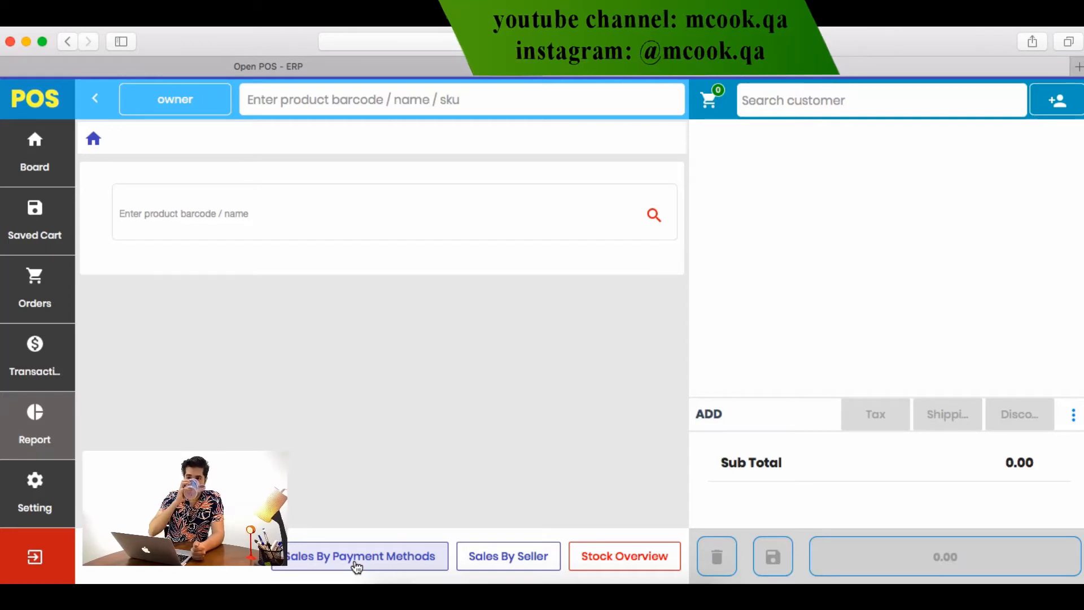
{"action": "left_click", "coordinate": [41, 164]}
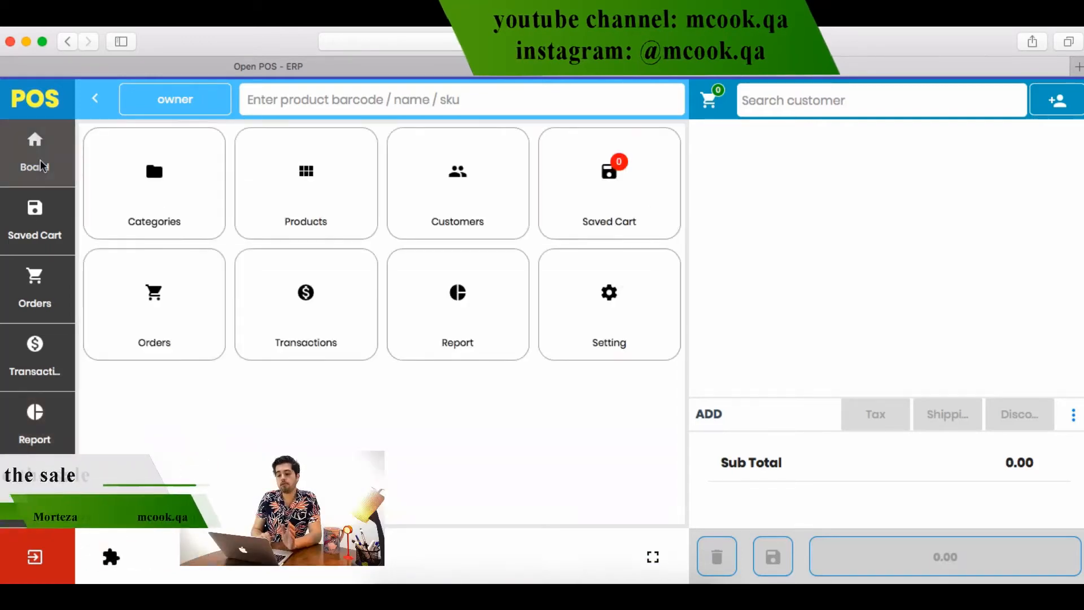
Add one Brochure, one Cards, one Menu Design and a Gift box found by searching 'gif'
{"action": "left_click", "coordinate": [326, 218]}
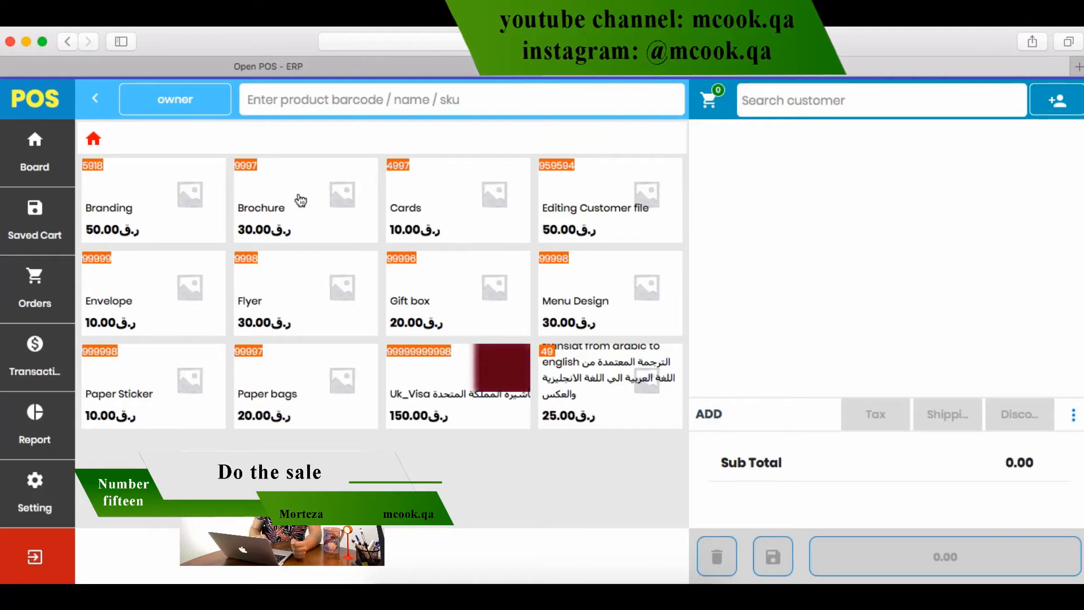
{"action": "left_click", "coordinate": [300, 200]}
{"action": "left_click", "coordinate": [423, 203]}
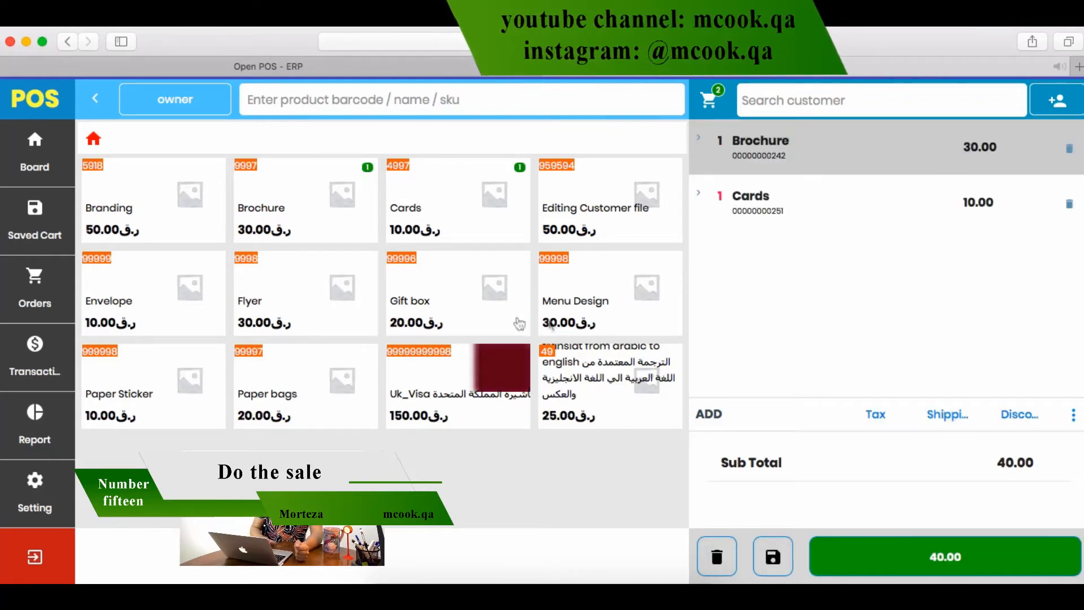
{"action": "left_click", "coordinate": [590, 308]}
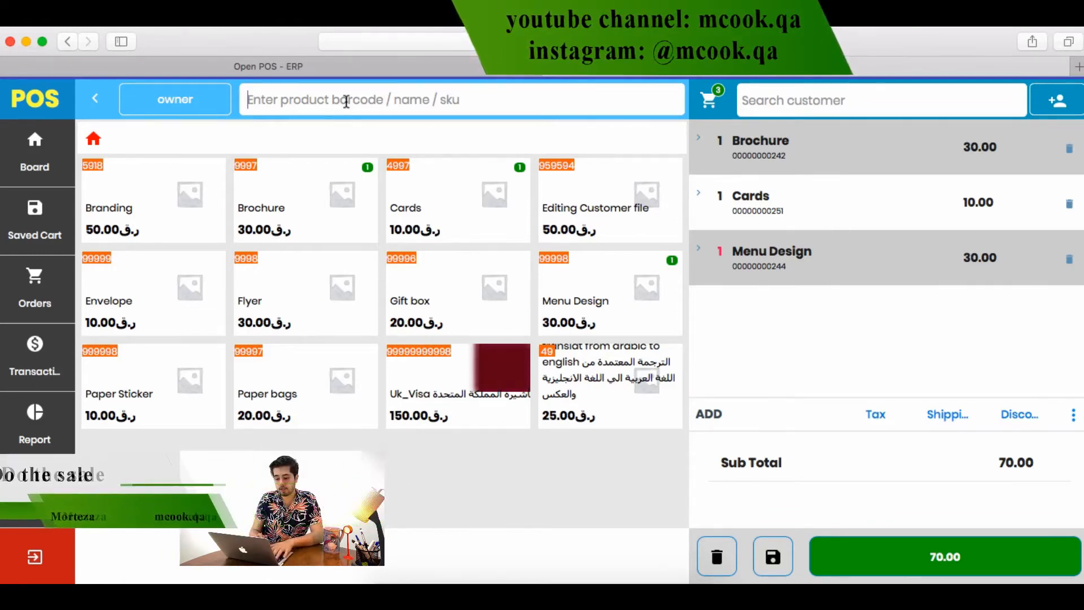
{"action": "type", "text": "gif"}
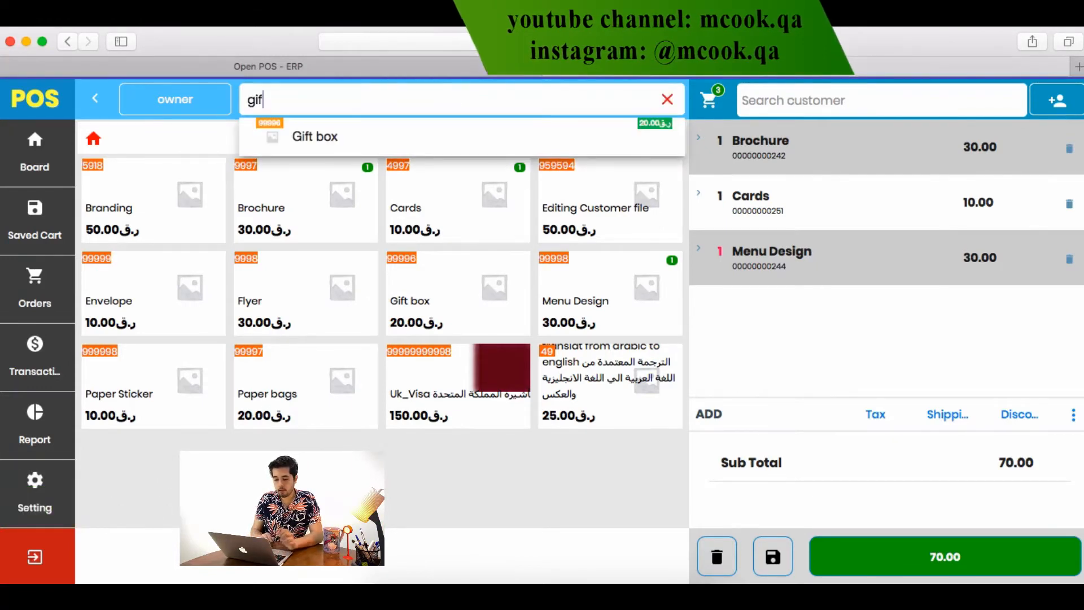
{"action": "left_click", "coordinate": [327, 132]}
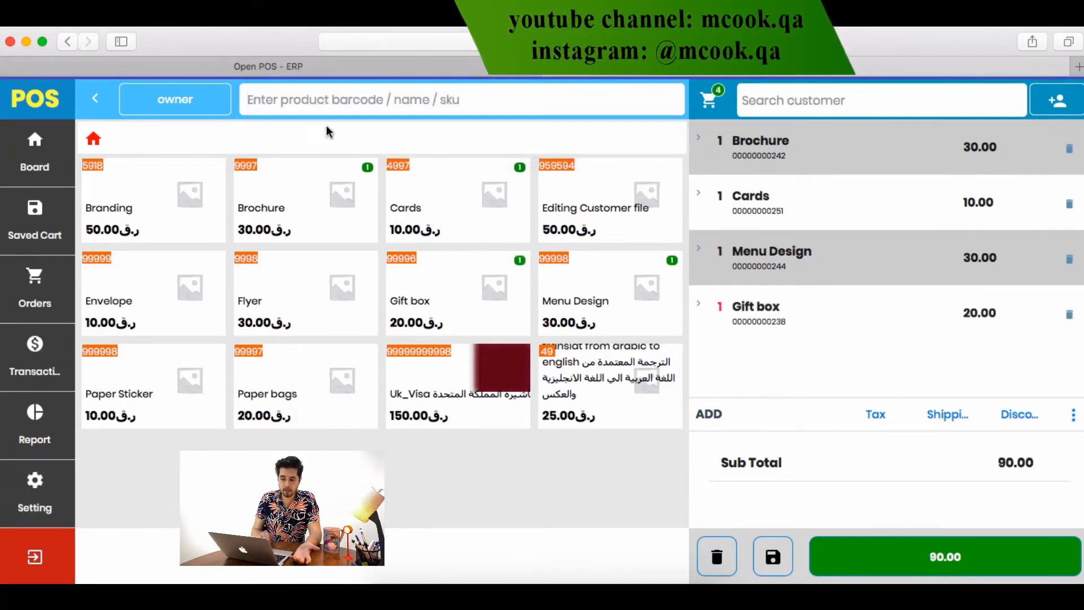
Set the Gift box quantity to 9, then add four more for 13 Gift boxes
{"action": "left_click", "coordinate": [768, 318]}
{"action": "left_click", "coordinate": [518, 218]}
{"action": "left_click", "coordinate": [531, 227]}
{"action": "left_click", "coordinate": [530, 228]}
{"action": "left_click", "coordinate": [530, 227]}
{"action": "left_click", "coordinate": [531, 227]}
{"action": "left_click", "coordinate": [531, 228]}
{"action": "left_click", "coordinate": [531, 227]}
{"action": "left_click", "coordinate": [531, 227]}
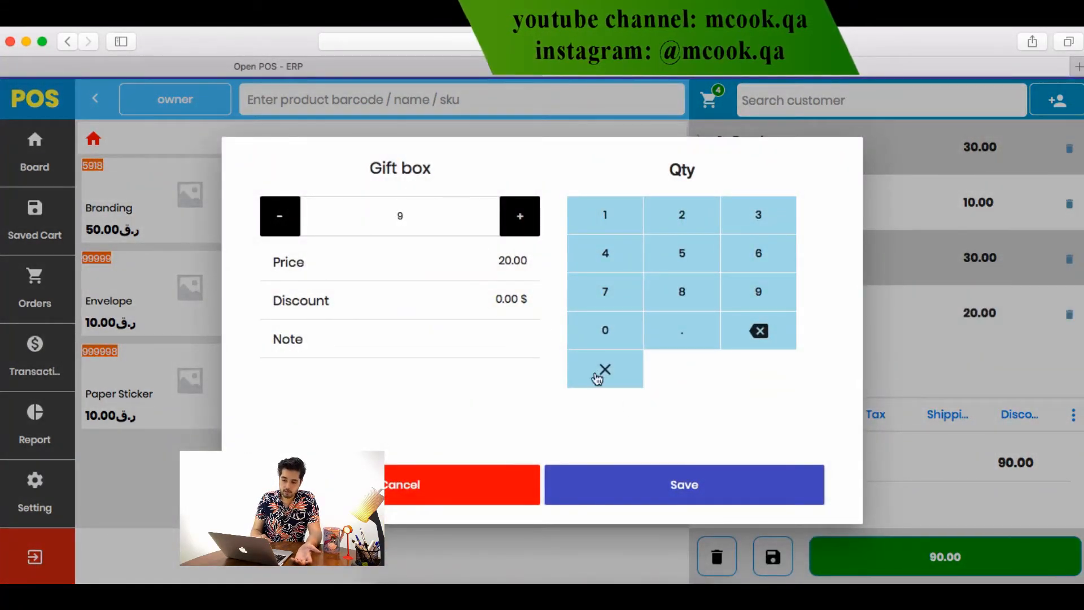
{"action": "left_click", "coordinate": [638, 484]}
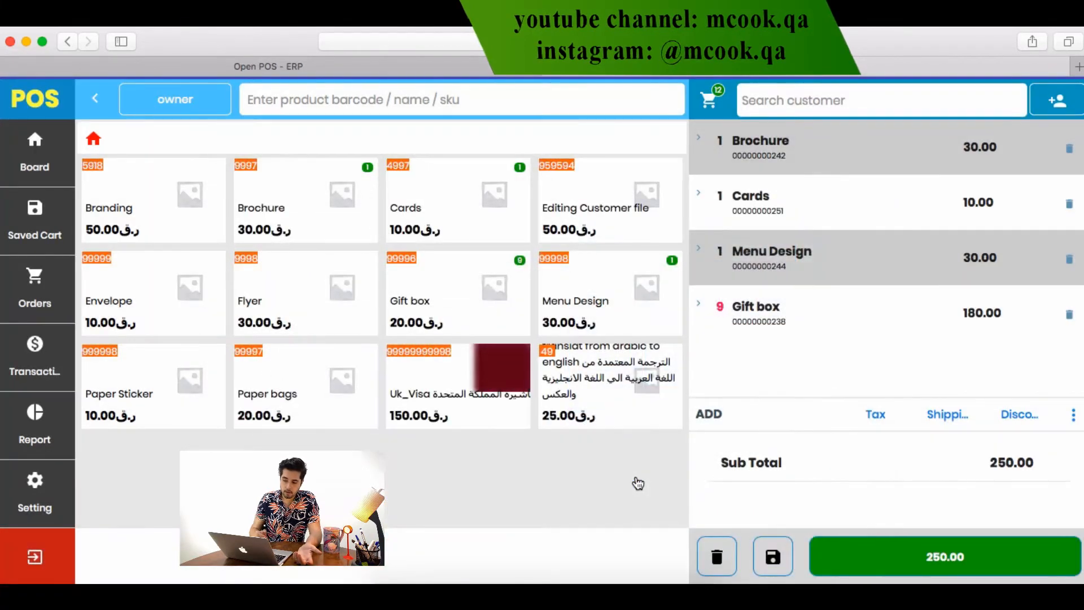
{"action": "left_click", "coordinate": [422, 300]}
{"action": "left_click", "coordinate": [422, 299]}
{"action": "left_click", "coordinate": [421, 299]}
{"action": "left_click", "coordinate": [422, 299]}
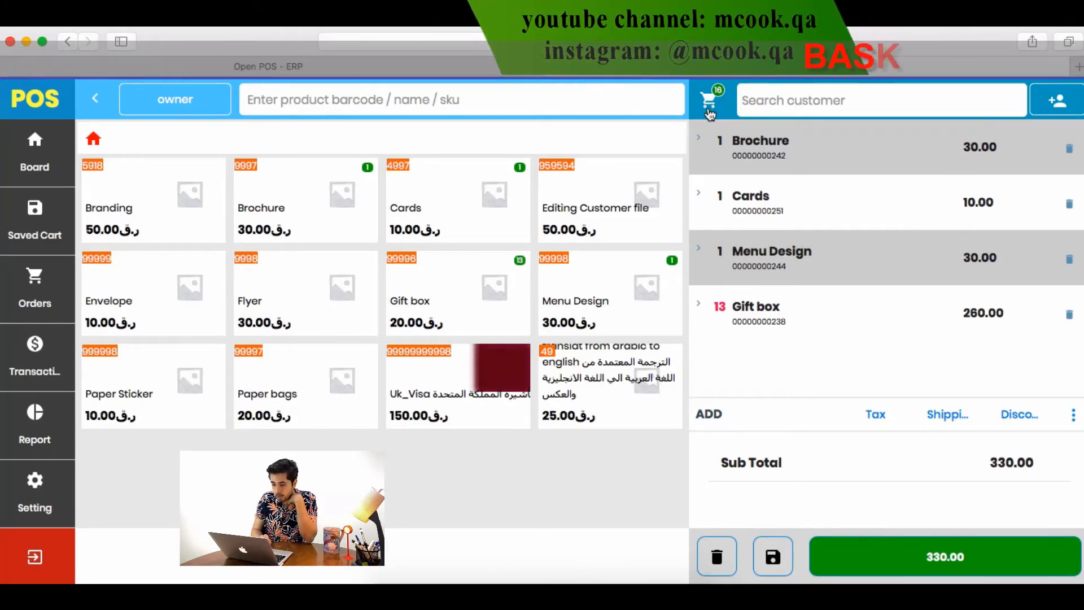
Start a new customer for the sale and enter the customer's first name and phone number
{"action": "left_click", "coordinate": [808, 94]}
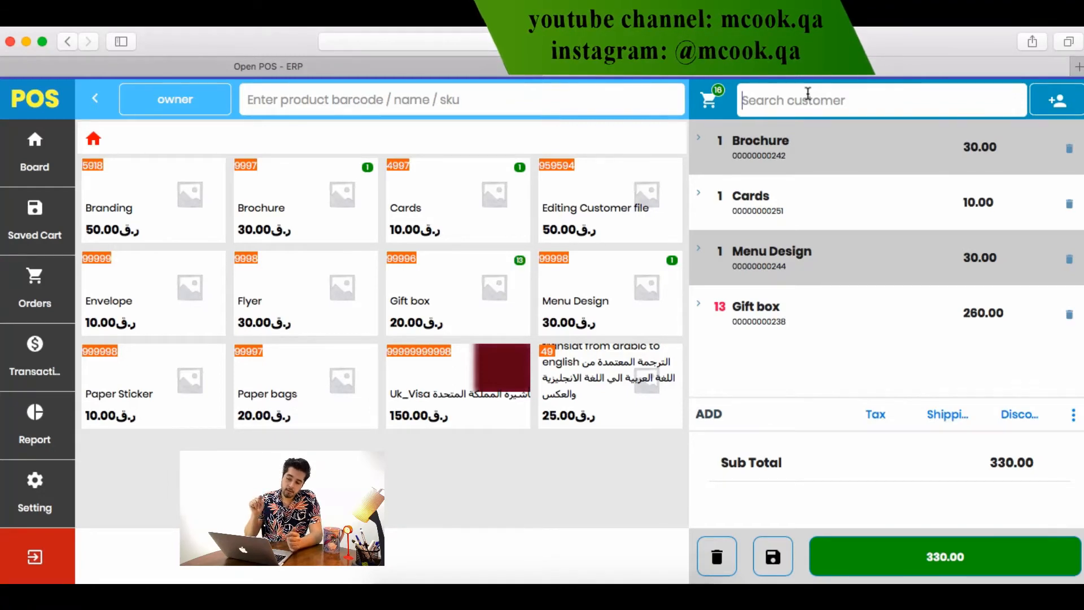
{"action": "left_click", "coordinate": [1059, 110]}
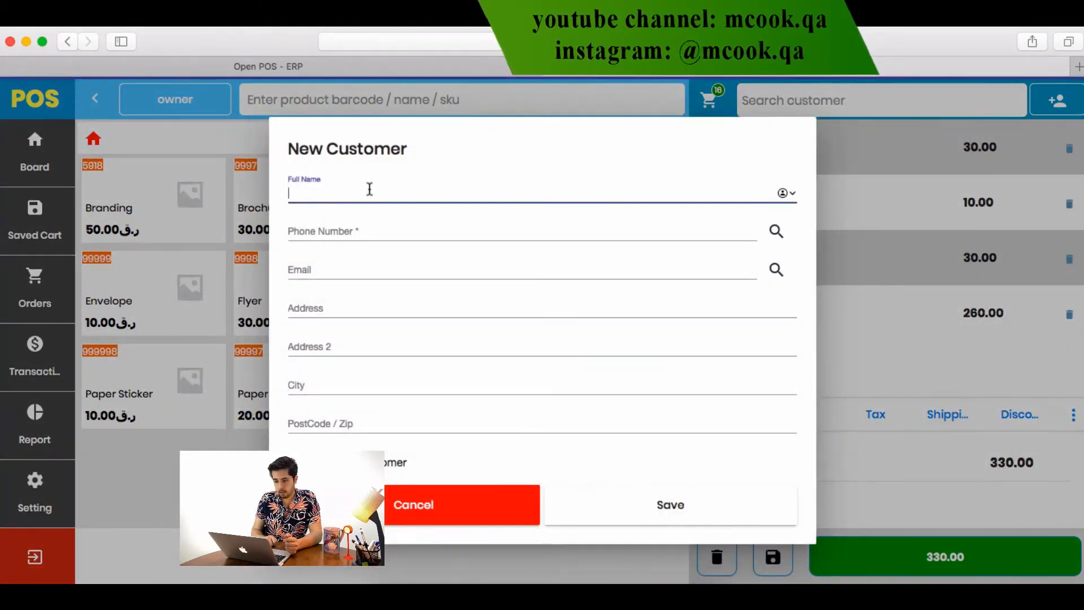
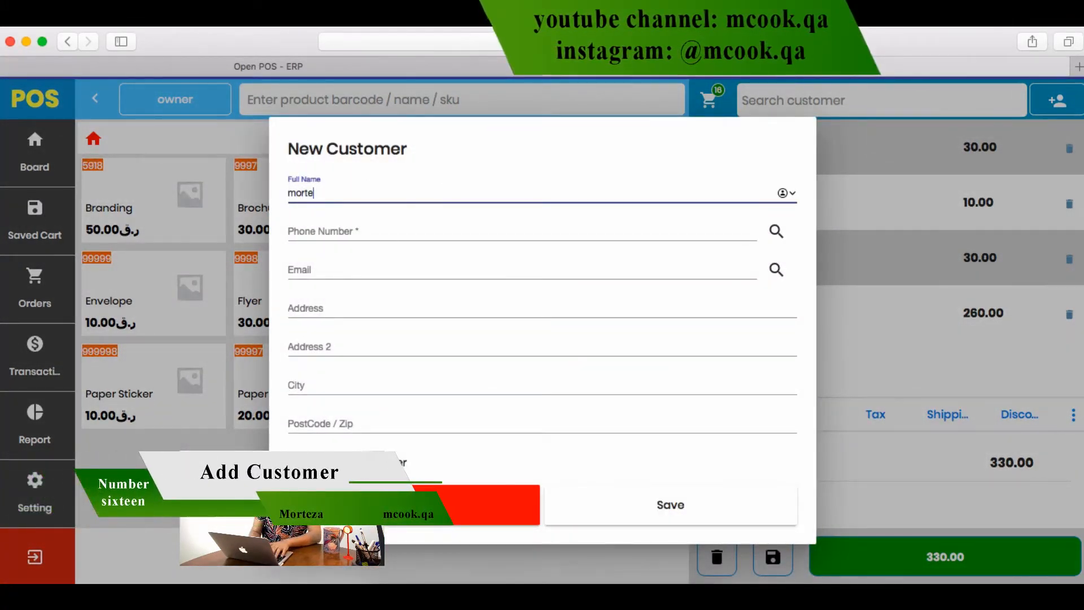
{"action": "key", "text": "Tab"}
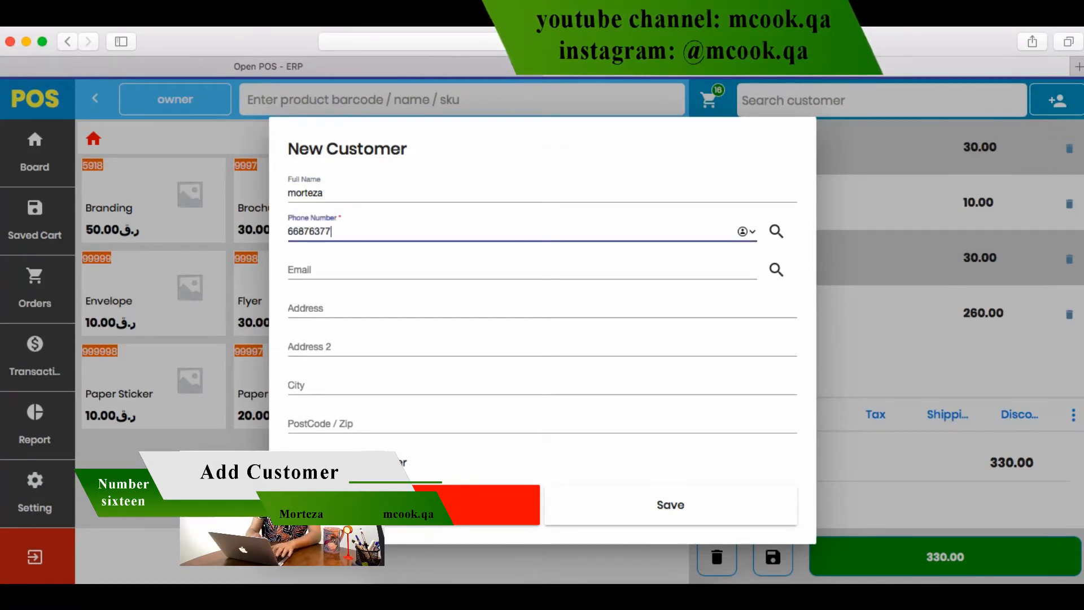
Fill in the customer's e-mail address, pass over the address fields, and save the customer
{"action": "left_click", "coordinate": [341, 267]}
{"action": "left_click", "coordinate": [307, 309]}
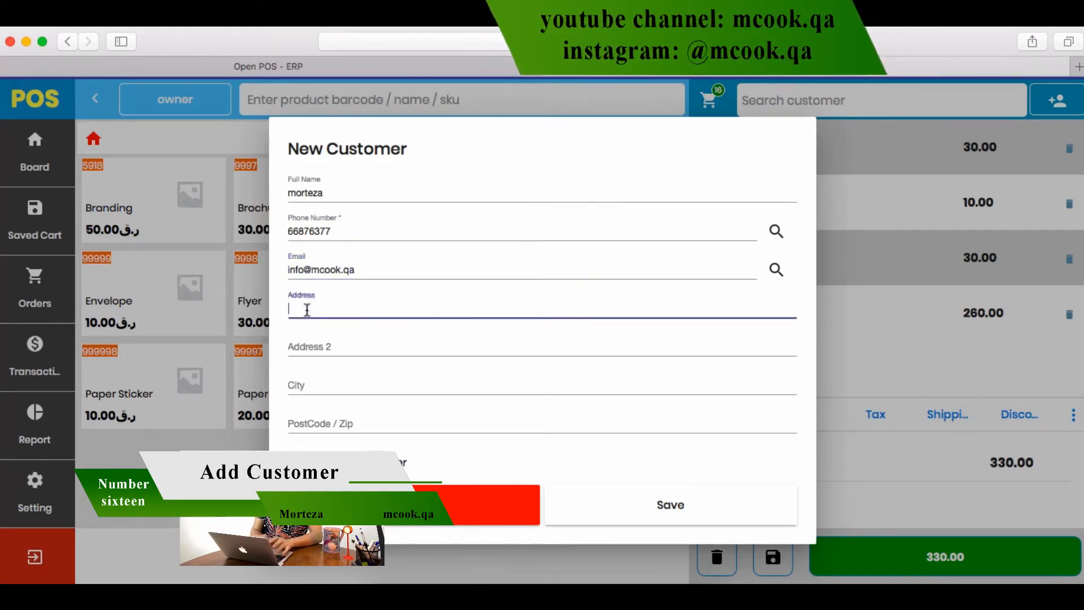
{"action": "left_click", "coordinate": [318, 345]}
{"action": "scroll", "coordinate": [320, 344], "scroll_direction": "down", "scroll_amount": 3}
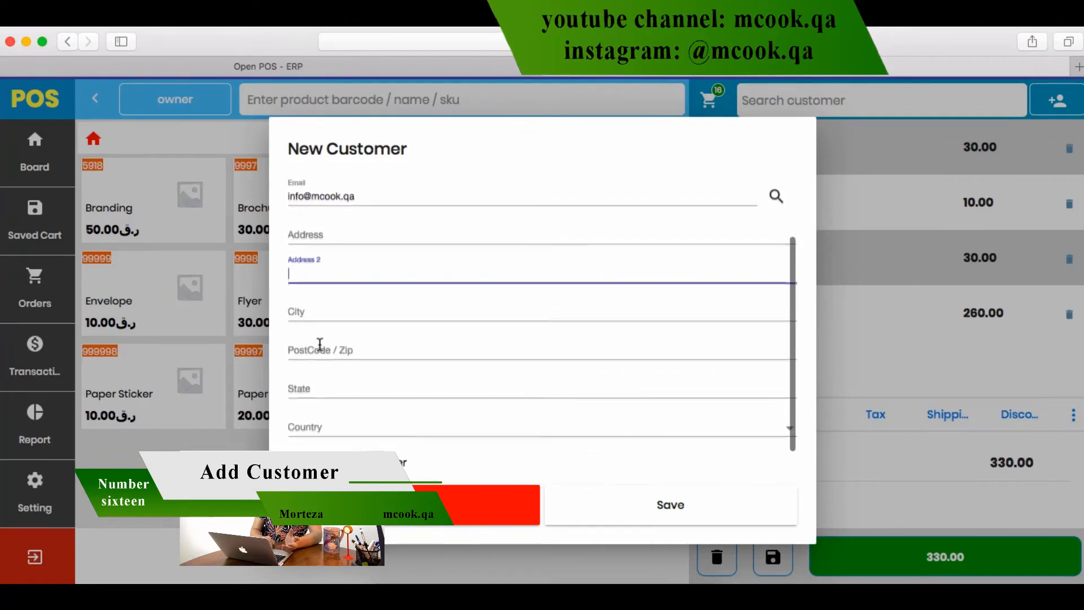
{"action": "scroll", "coordinate": [320, 345], "scroll_direction": "up", "scroll_amount": 3}
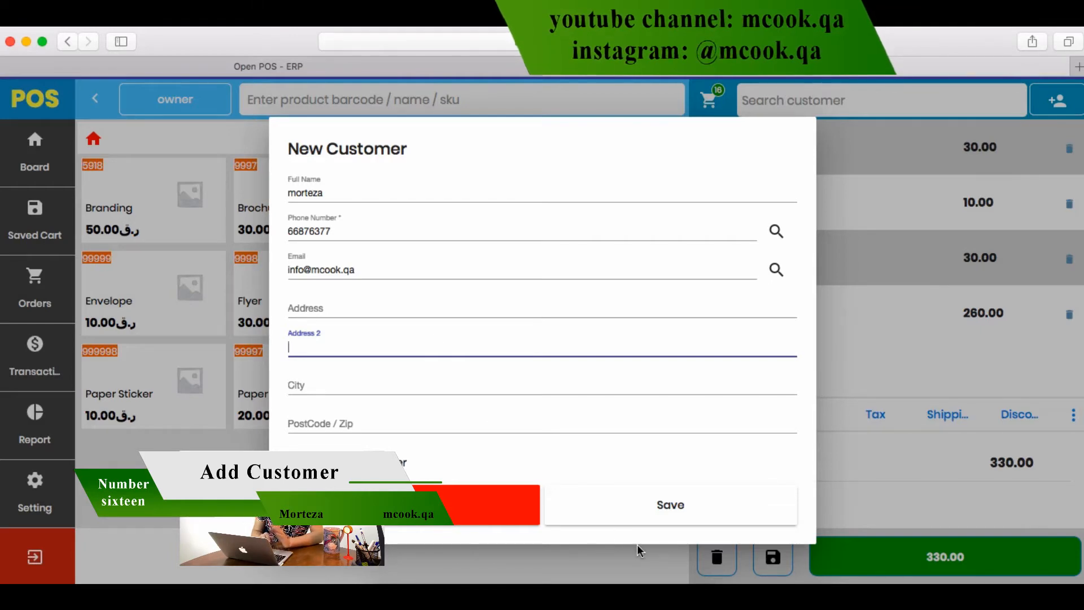
{"action": "left_click", "coordinate": [690, 511]}
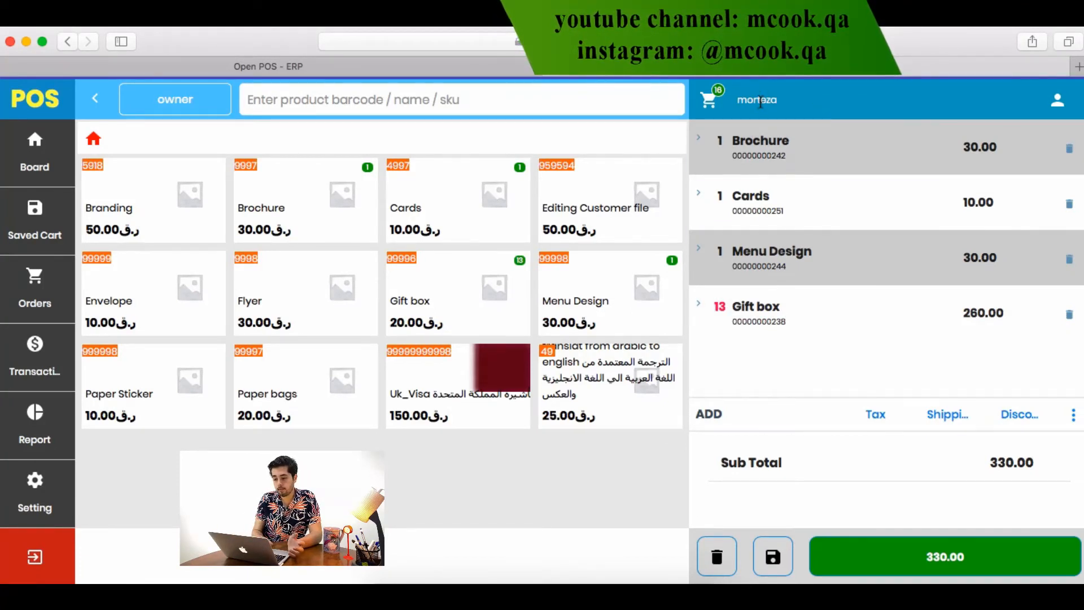
Cancel the Custom Tax form without adding tax and bring up Shipping Informations
{"action": "left_click", "coordinate": [890, 429]}
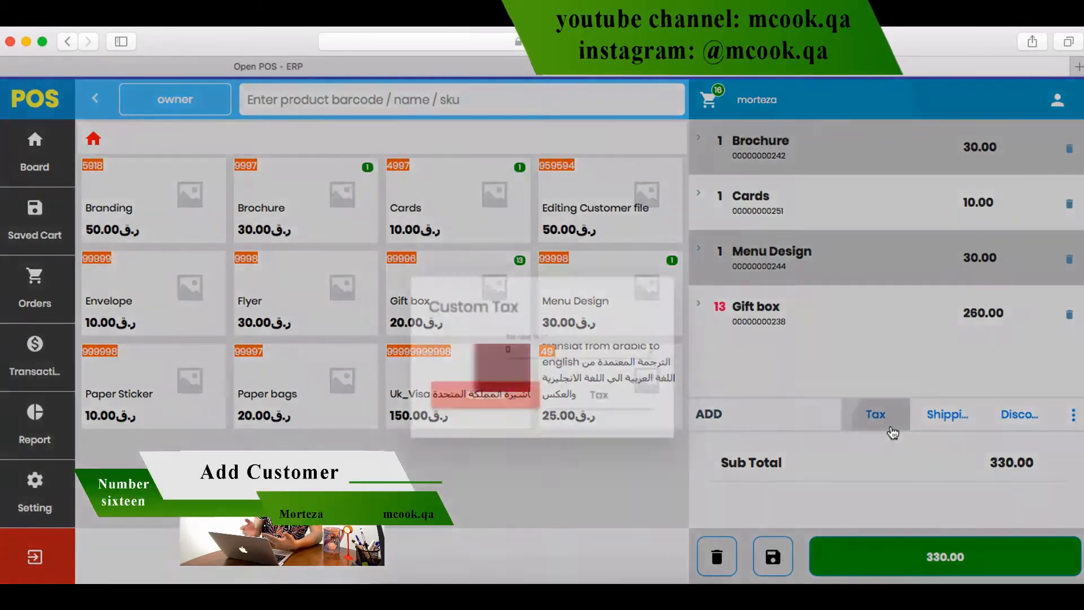
{"action": "left_click", "coordinate": [493, 370]}
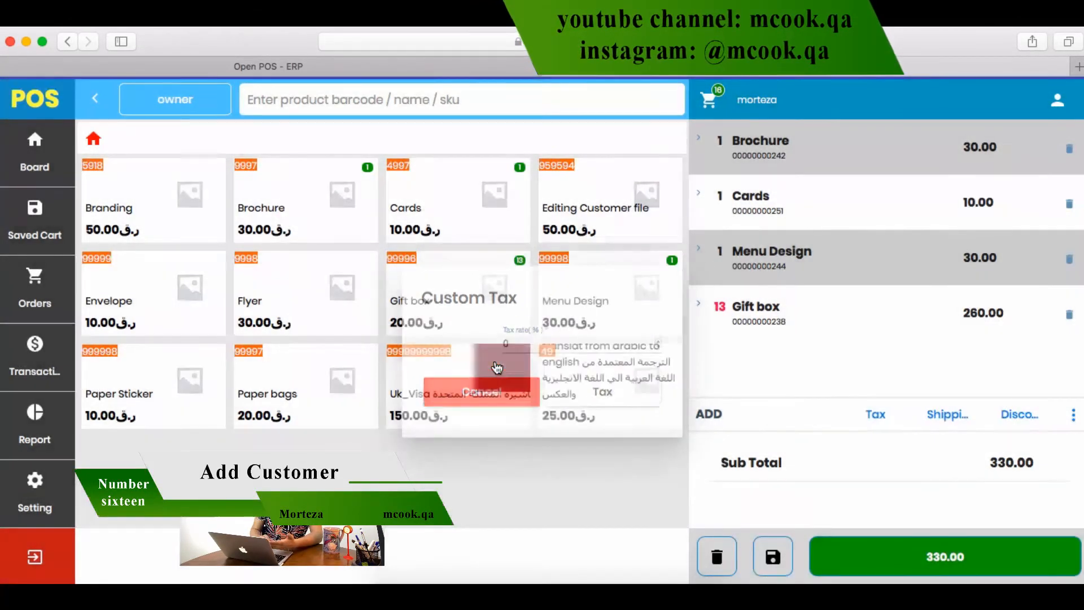
{"action": "left_click", "coordinate": [944, 412]}
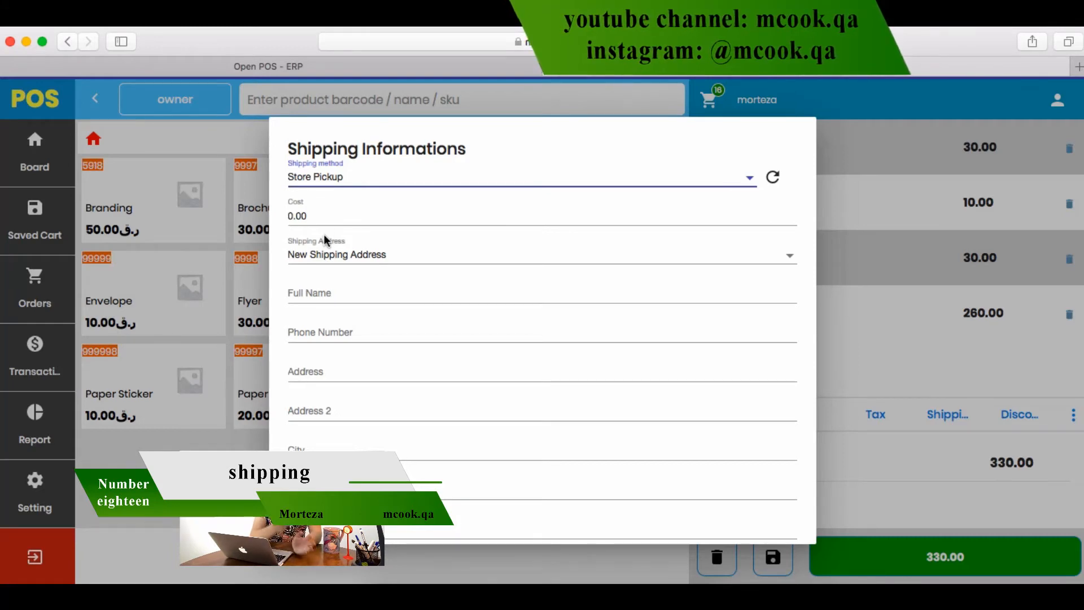
Save a 50 shipping cost using the Billing address, raising the total to 380.00
{"action": "left_click", "coordinate": [336, 213]}
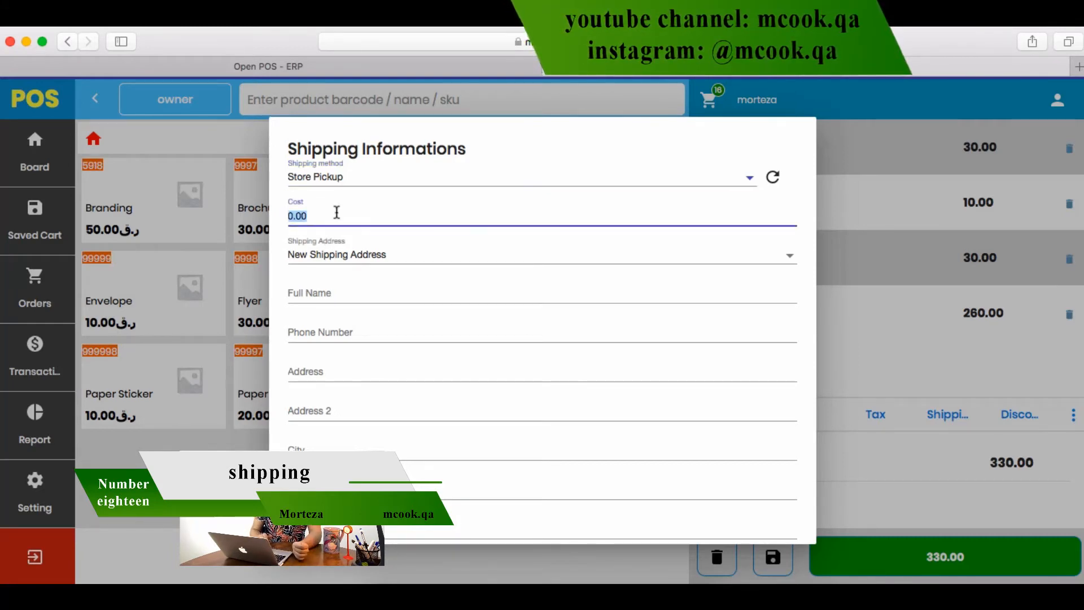
{"action": "type", "text": "50"}
{"action": "left_click", "coordinate": [418, 257]}
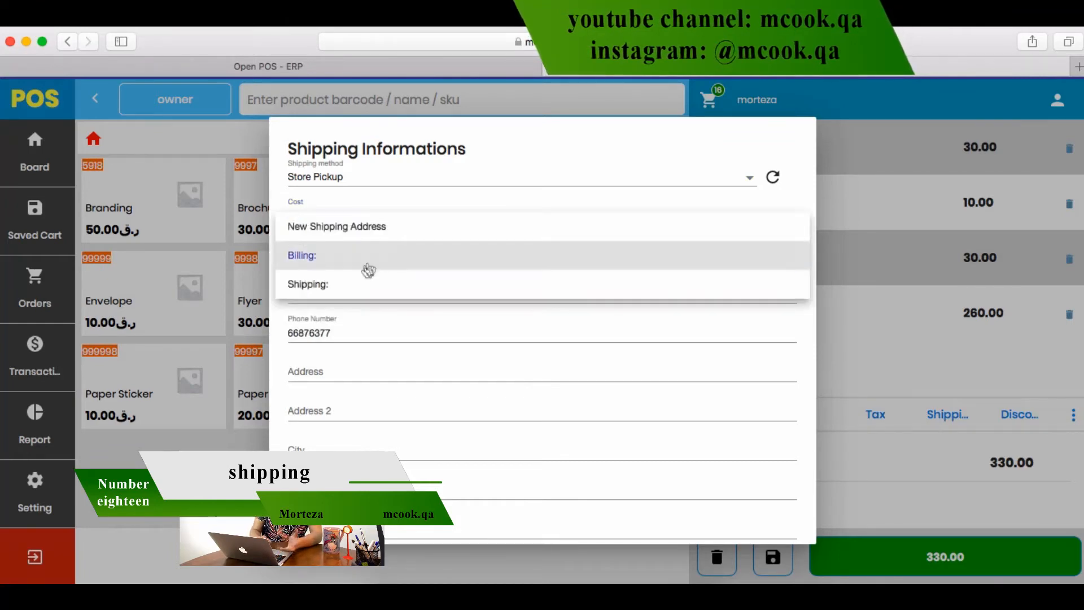
{"action": "left_click", "coordinate": [358, 286]}
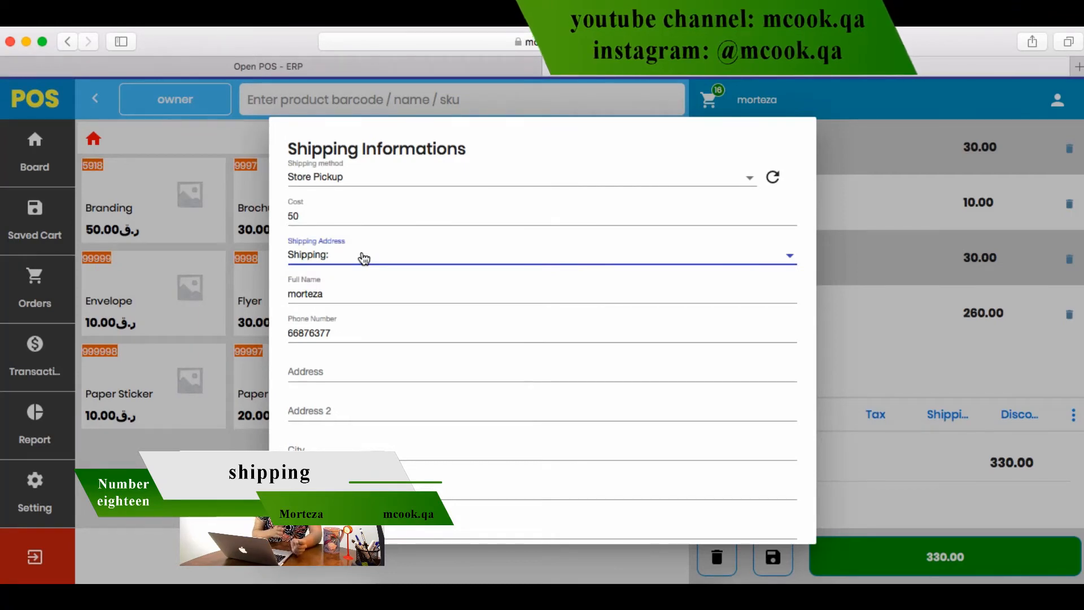
{"action": "left_click", "coordinate": [364, 258]}
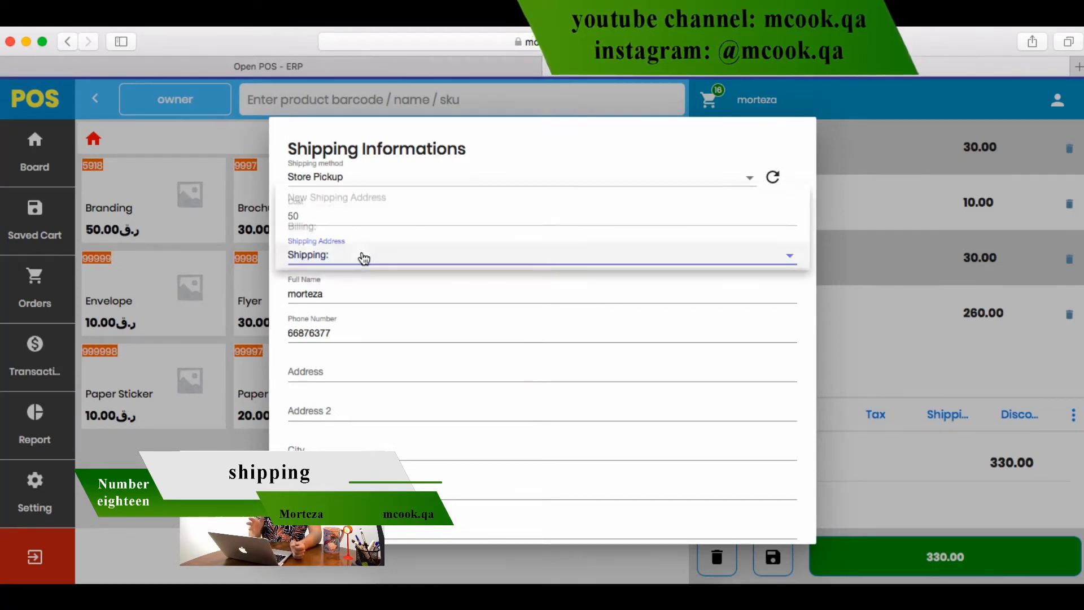
{"action": "left_click", "coordinate": [346, 231]}
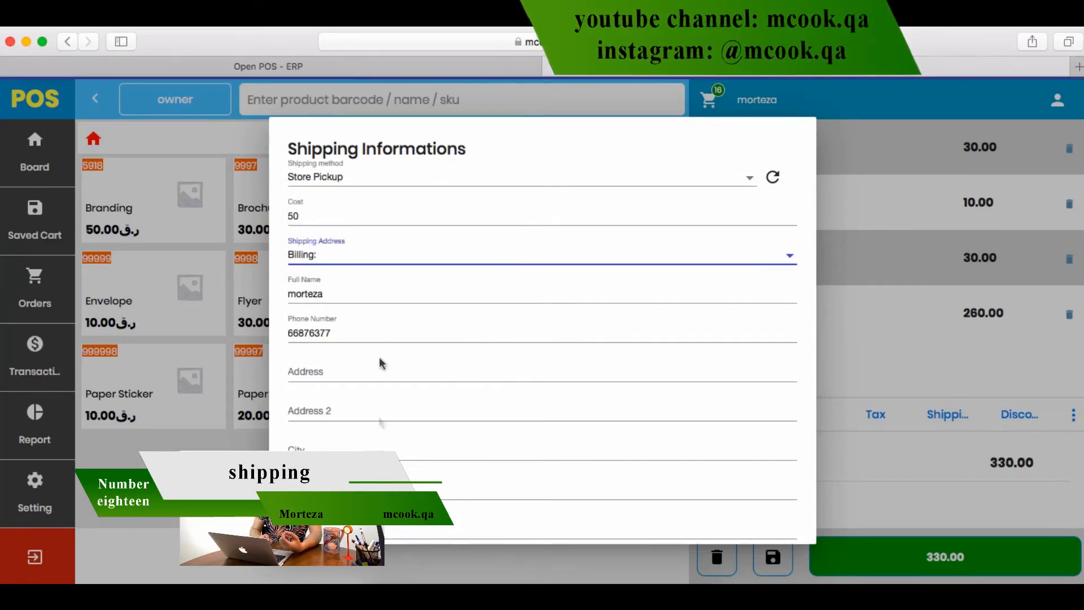
{"action": "scroll", "coordinate": [394, 527], "scroll_direction": "down", "scroll_amount": 3}
{"action": "scroll", "coordinate": [391, 525], "scroll_direction": "up", "scroll_amount": 3}
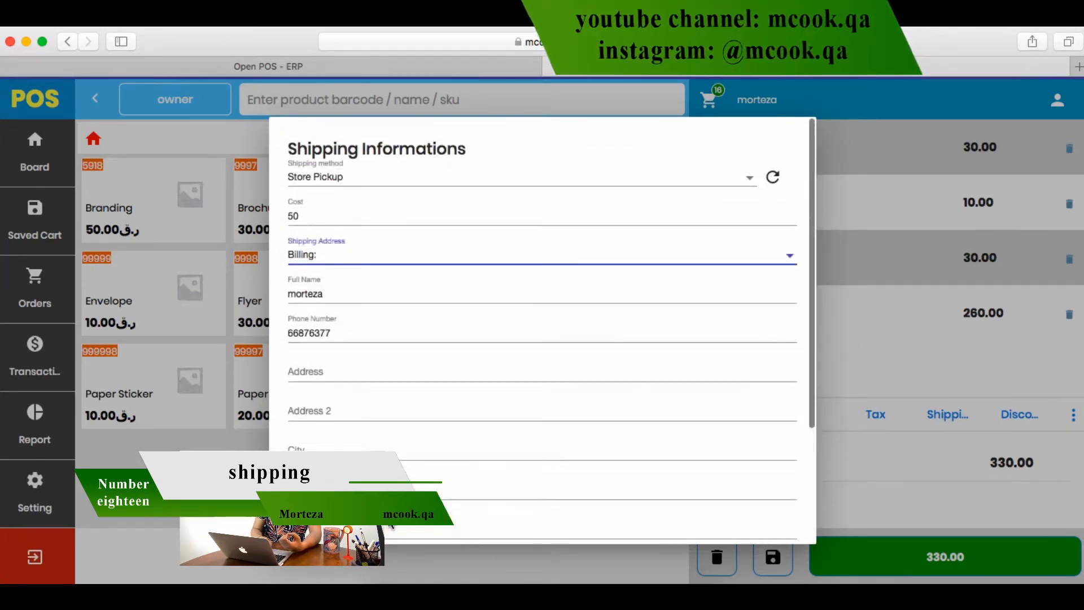
{"action": "scroll", "coordinate": [358, 384], "scroll_direction": "down", "scroll_amount": 5}
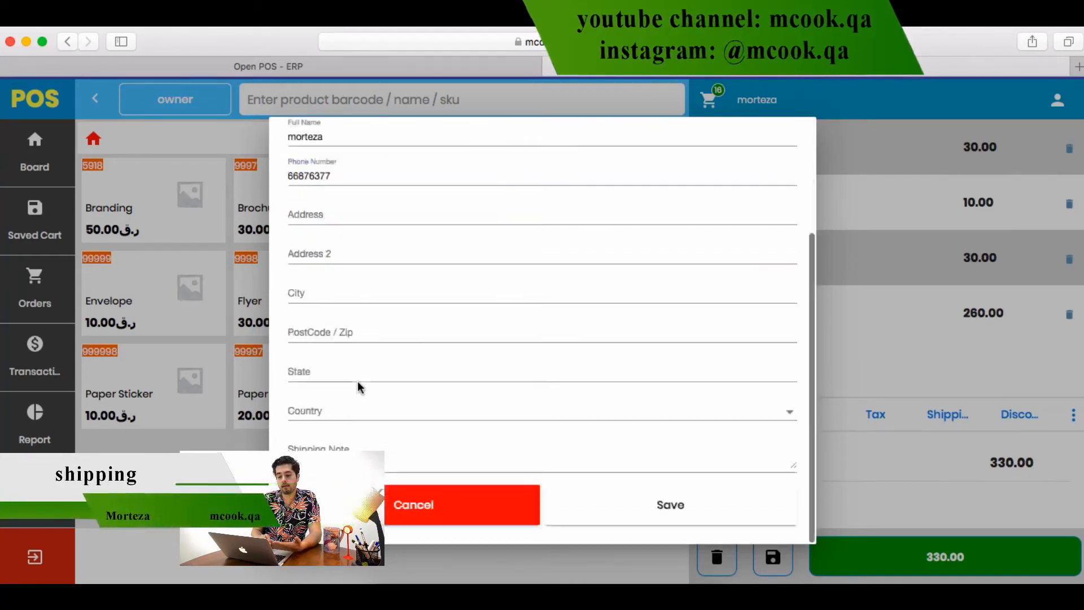
{"action": "left_click", "coordinate": [673, 506]}
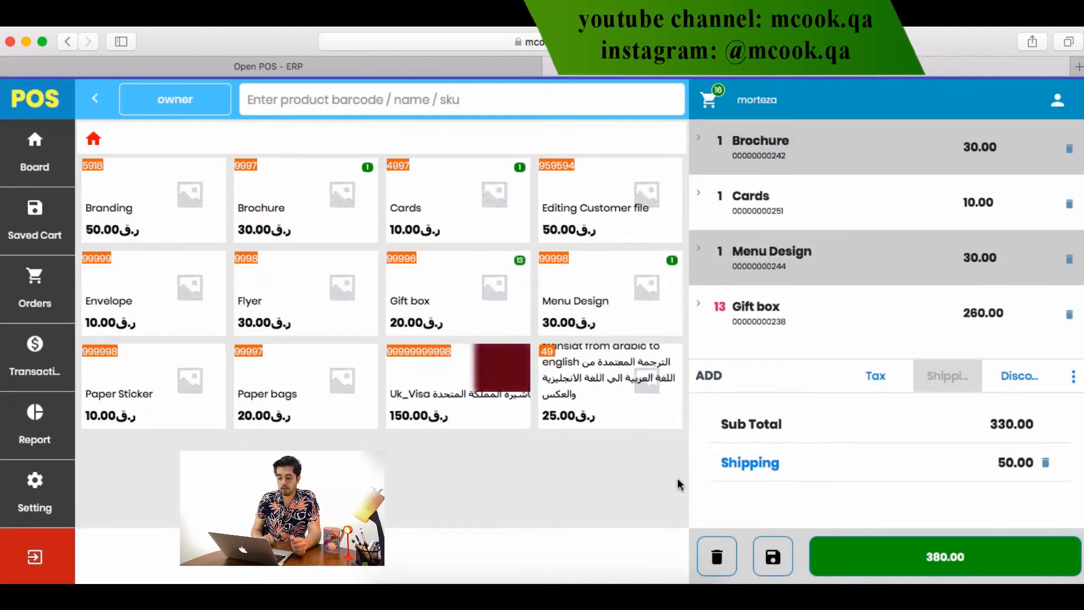
Apply a 10% percentage cart discount to the sale
{"action": "left_click", "coordinate": [1009, 374]}
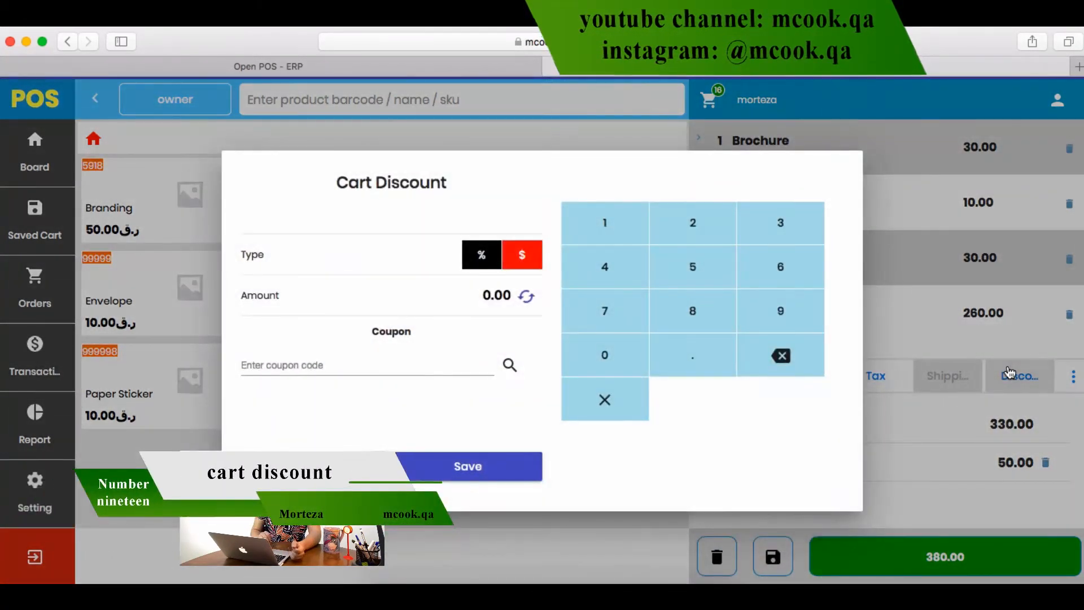
{"action": "left_click", "coordinate": [480, 255]}
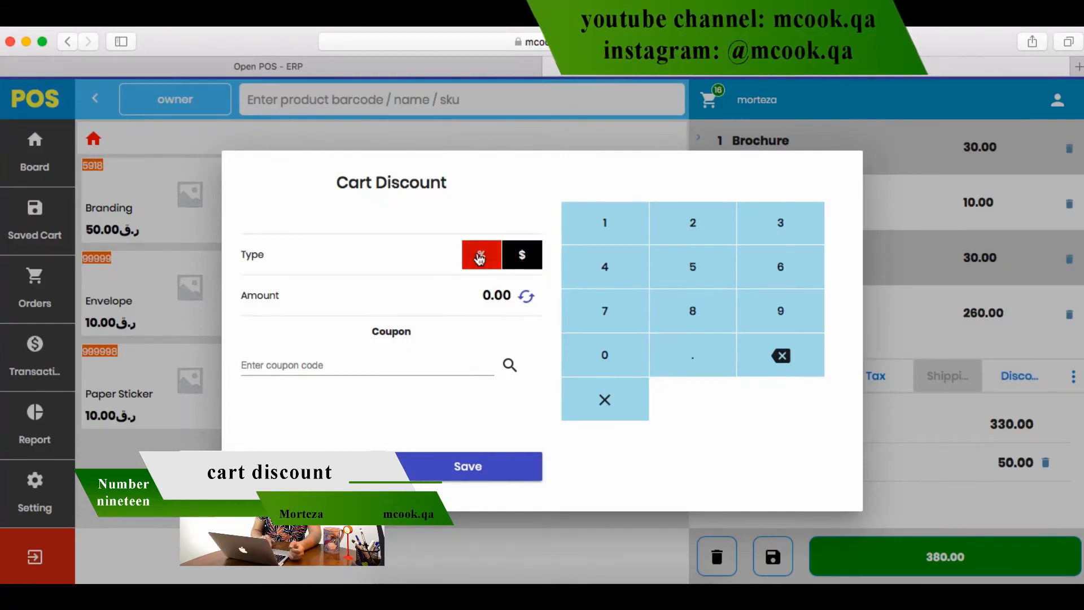
{"action": "left_click", "coordinate": [522, 262]}
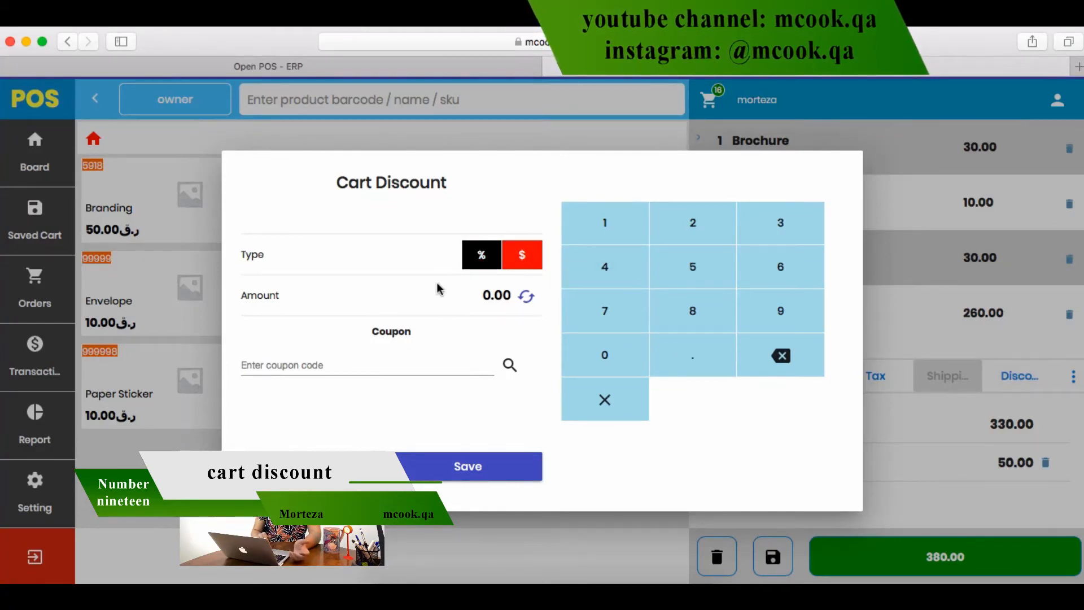
{"action": "left_click", "coordinate": [484, 259]}
{"action": "left_click", "coordinate": [475, 298]}
{"action": "type", "text": "10"}
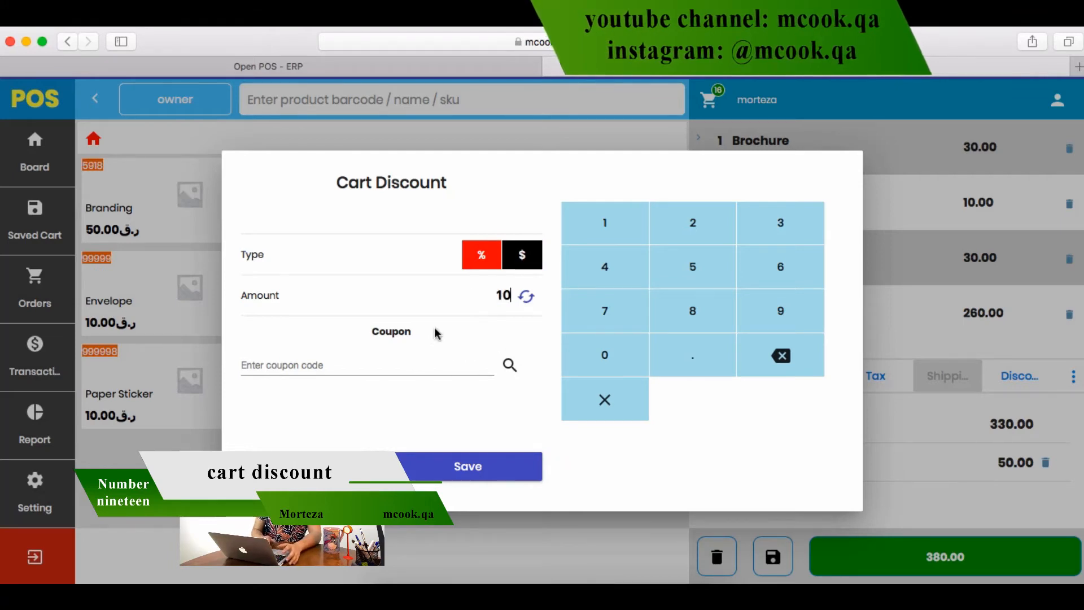
{"action": "left_click", "coordinate": [440, 469]}
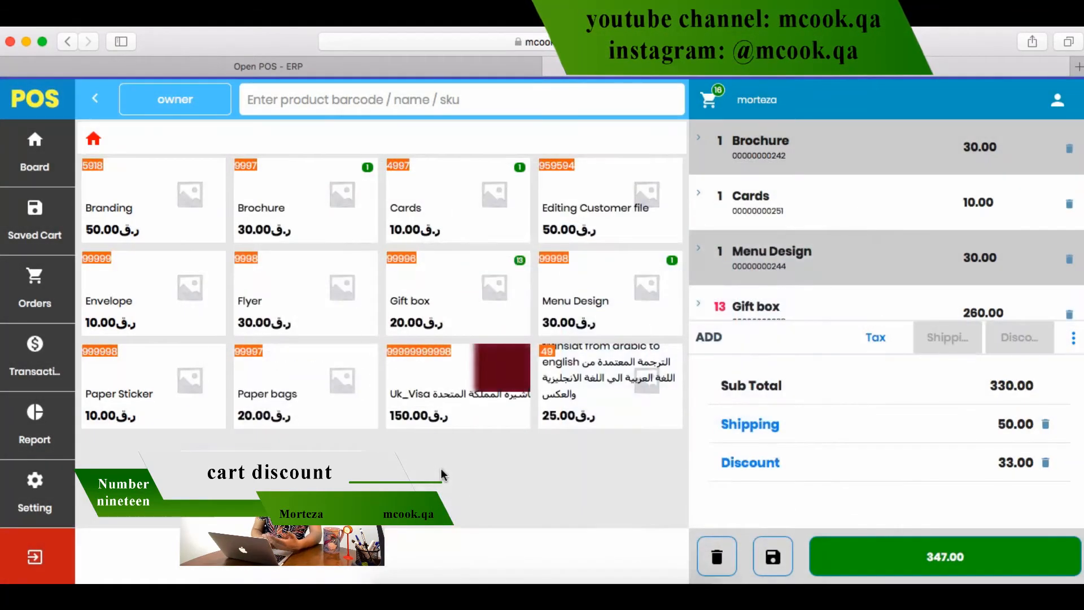
Delete the 33.00 discount row, then reopen Cart Discount and select the coupon code field
{"action": "left_click", "coordinate": [1046, 462]}
{"action": "left_click", "coordinate": [1020, 377]}
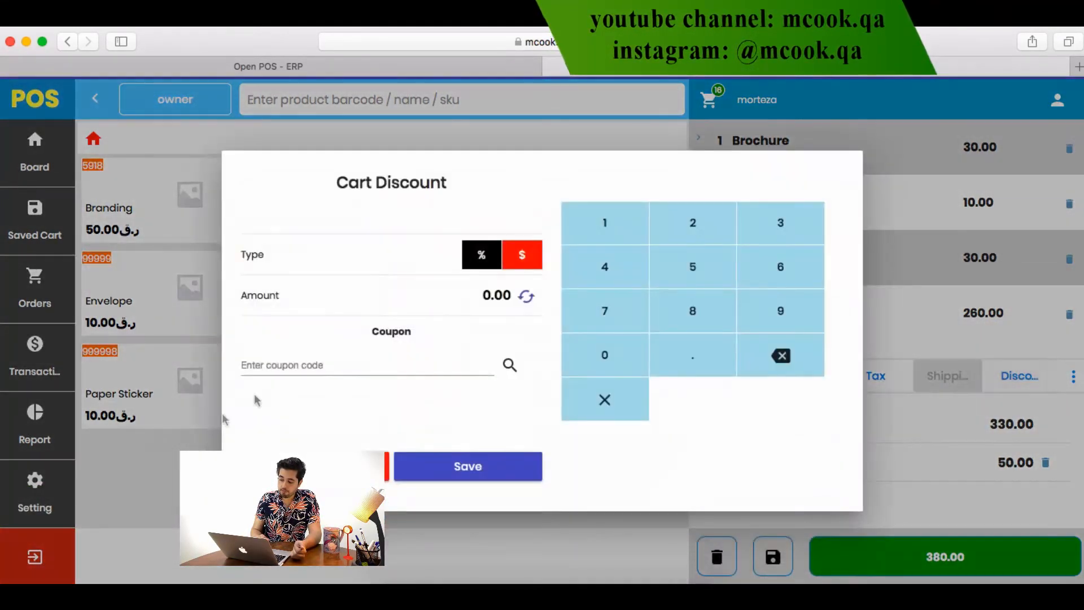
{"action": "left_click", "coordinate": [302, 365]}
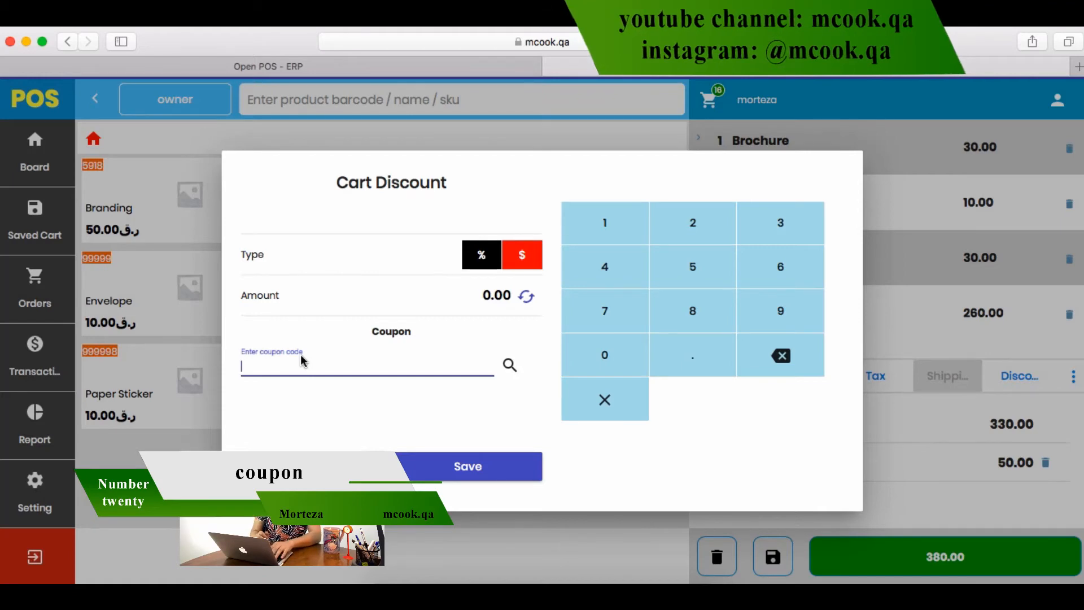
Look up coupon rty456qw, note the not-found error, and clear the code from the field
{"action": "type", "text": "rty"}
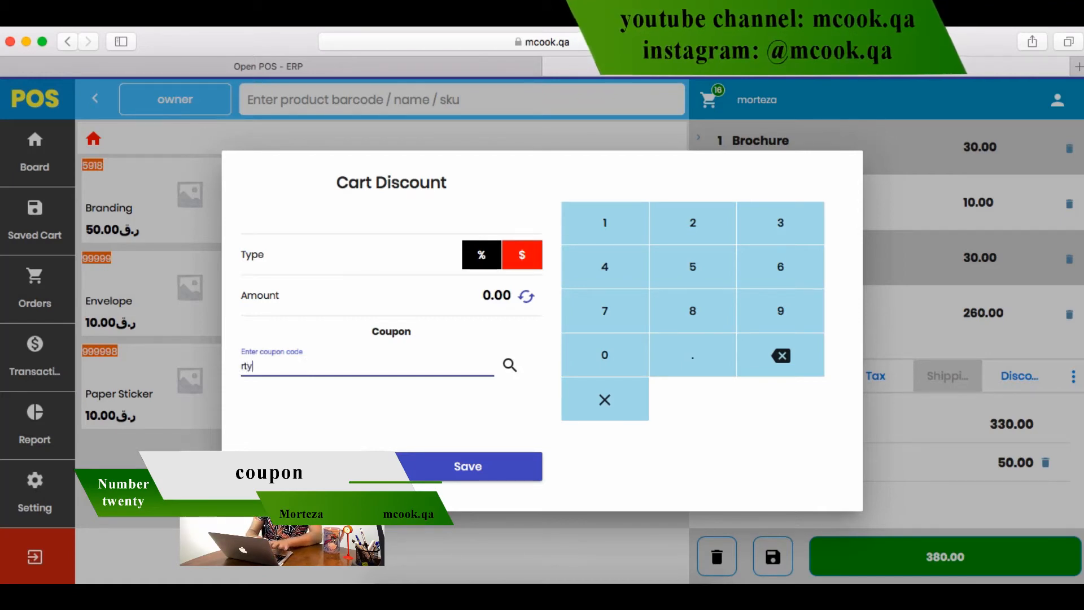
{"action": "type", "text": "456qw"}
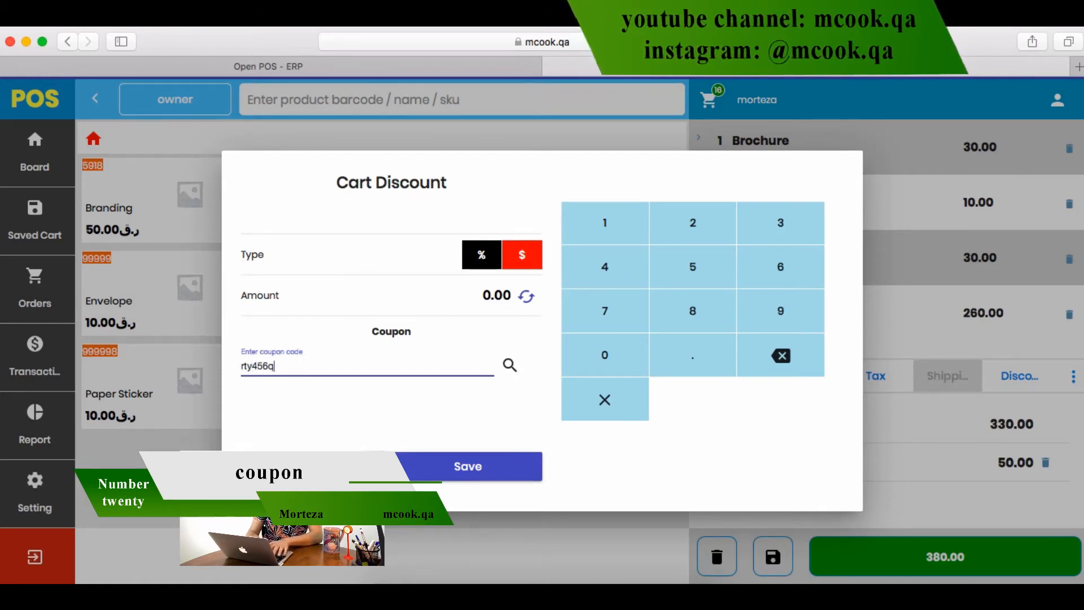
{"action": "left_click", "coordinate": [510, 368]}
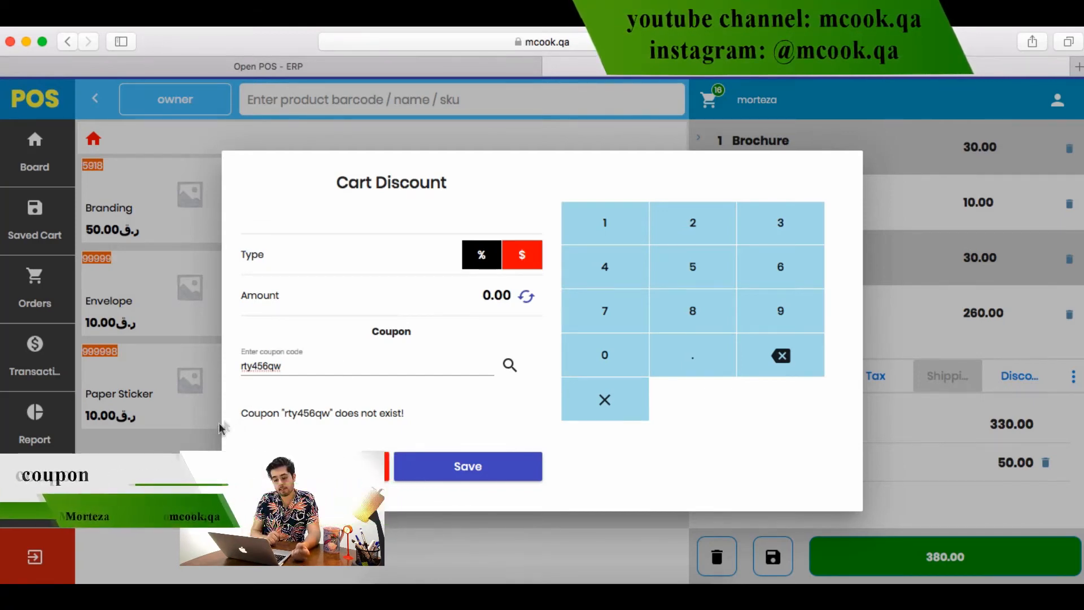
{"action": "left_click_drag", "start_coordinate": [249, 413], "coordinate": [348, 419]}
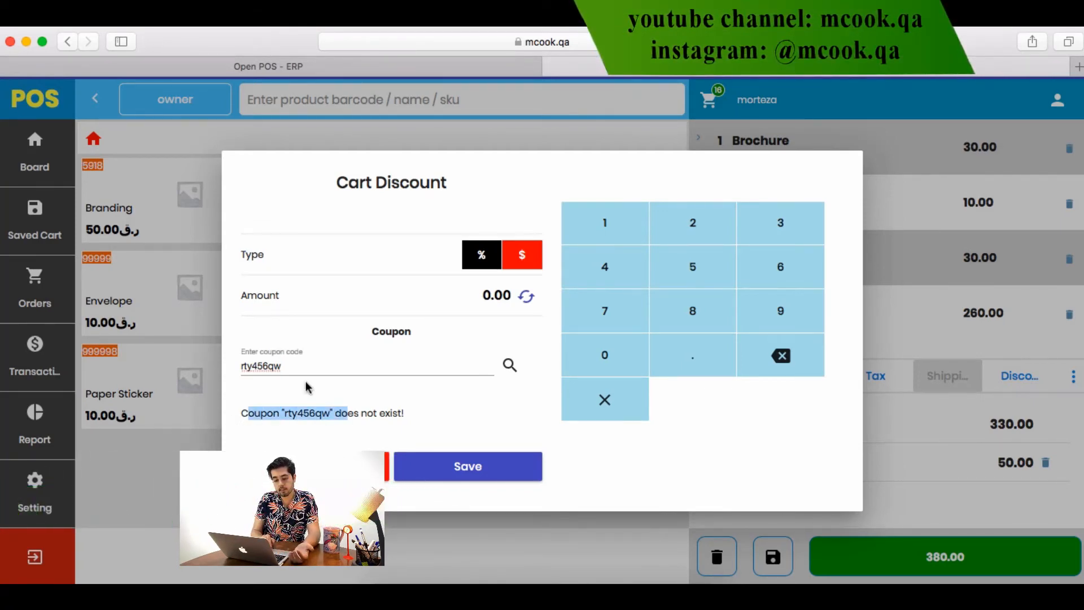
{"action": "double_click", "coordinate": [305, 366]}
{"action": "key", "text": "BackSpace"}
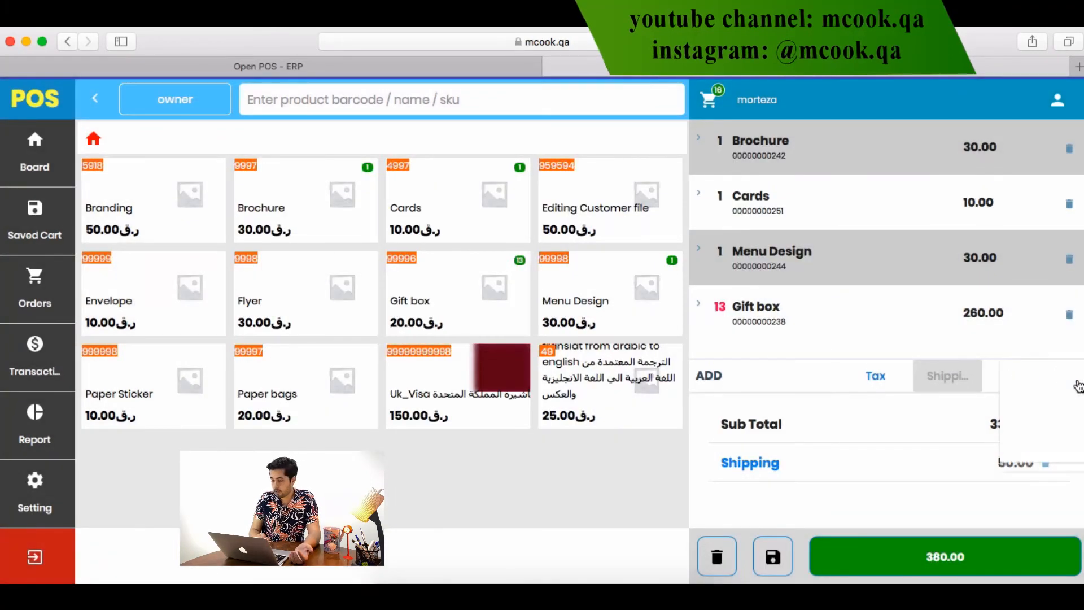
{"action": "left_click", "coordinate": [1073, 379]}
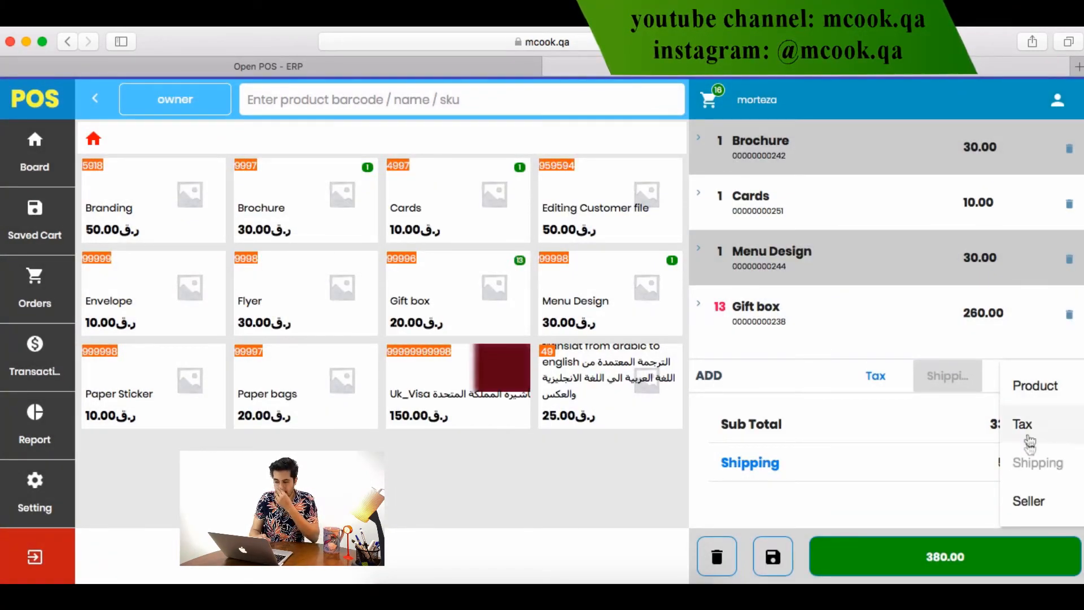
{"action": "left_click", "coordinate": [919, 489]}
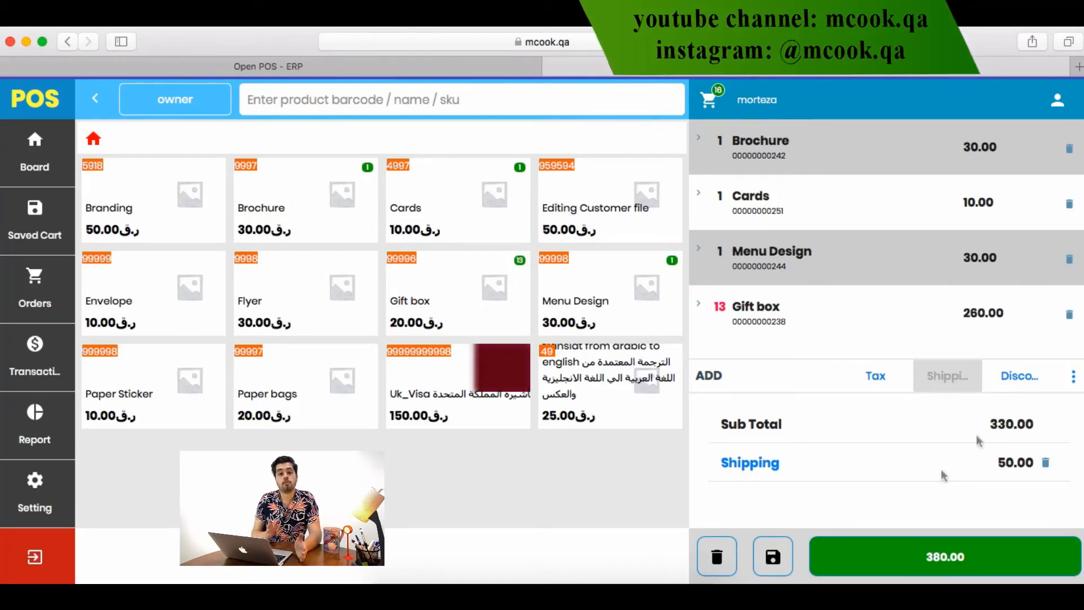
{"action": "left_click", "coordinate": [1075, 386]}
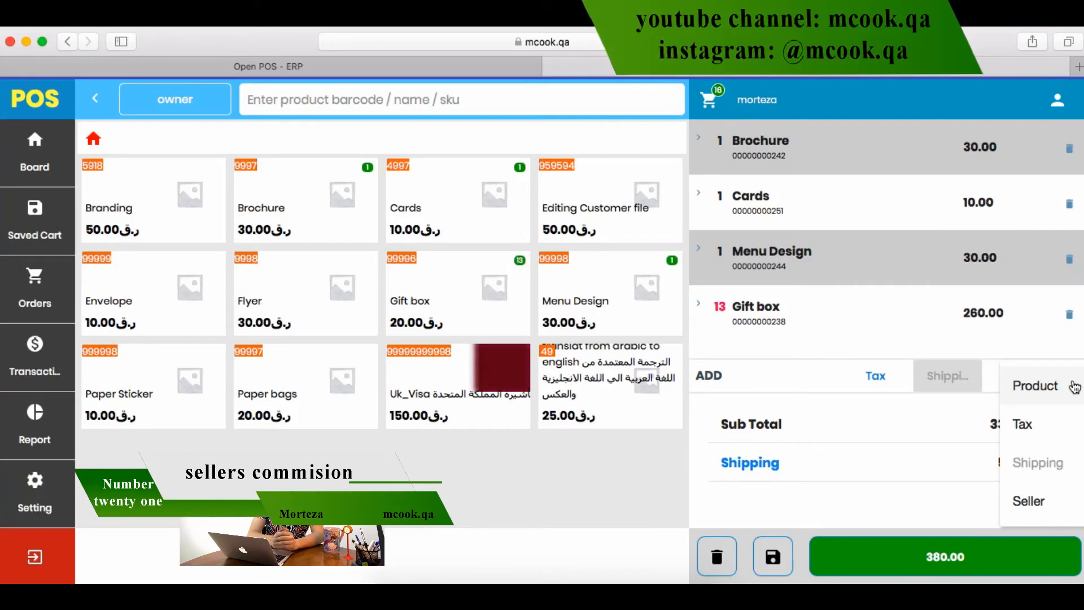
{"action": "left_click", "coordinate": [1055, 497]}
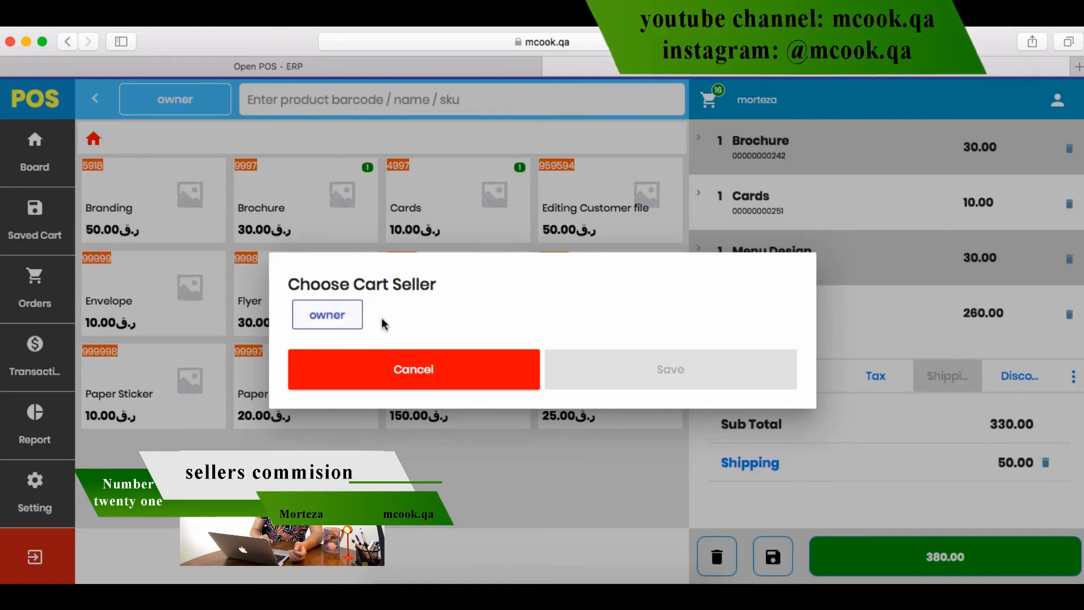
{"action": "left_click", "coordinate": [390, 371]}
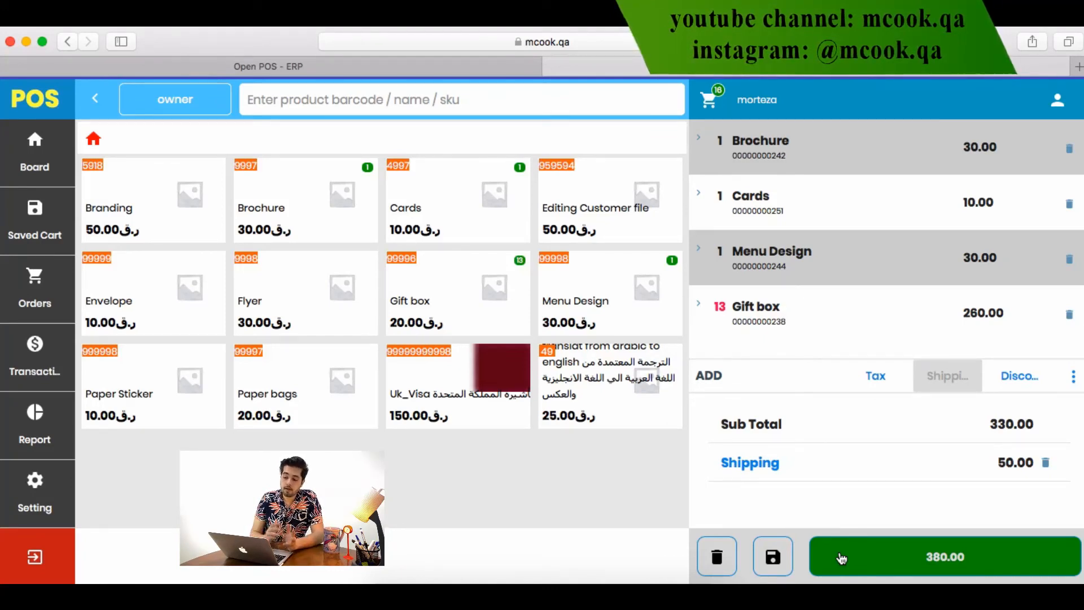
Pay the 380.00 sale by Cash with 500 tendered and receipt e-mail on, giving 120.00 change
{"action": "left_click", "coordinate": [841, 558]}
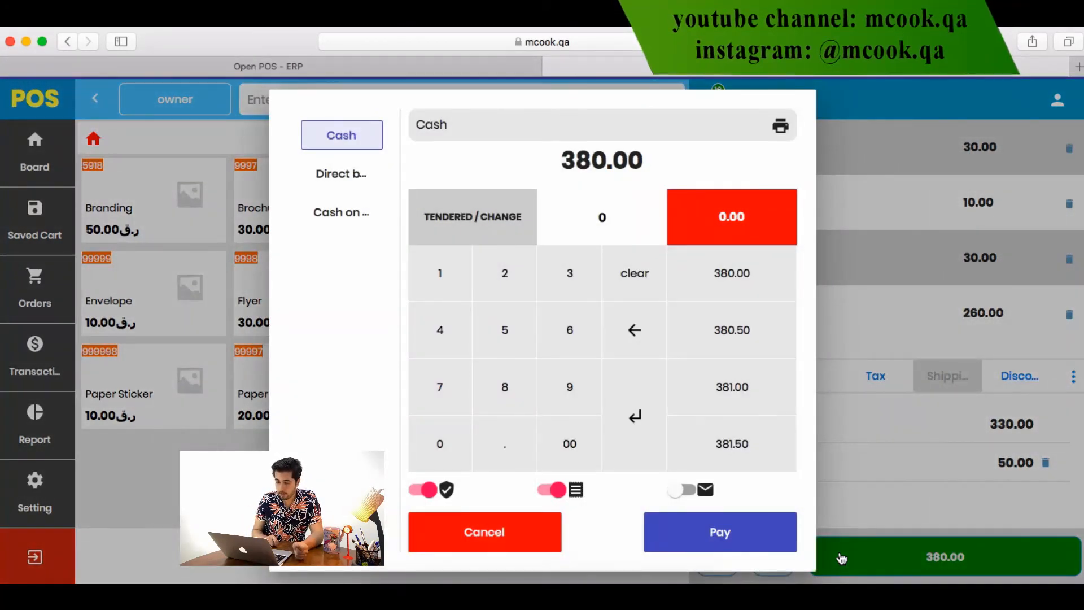
{"action": "left_click", "coordinate": [344, 174]}
{"action": "left_click", "coordinate": [339, 281]}
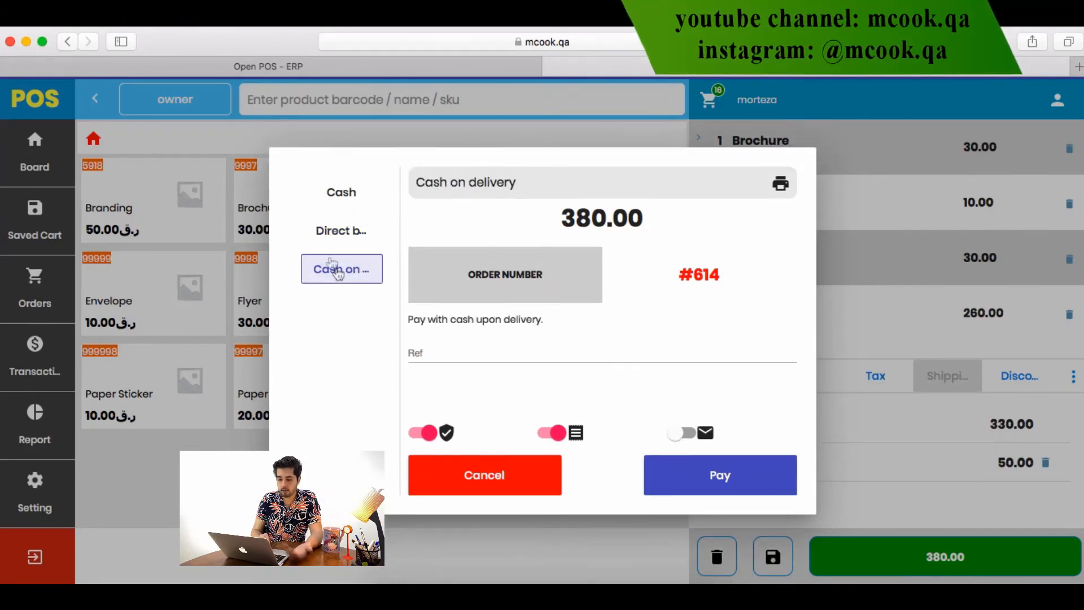
{"action": "left_click", "coordinate": [348, 203]}
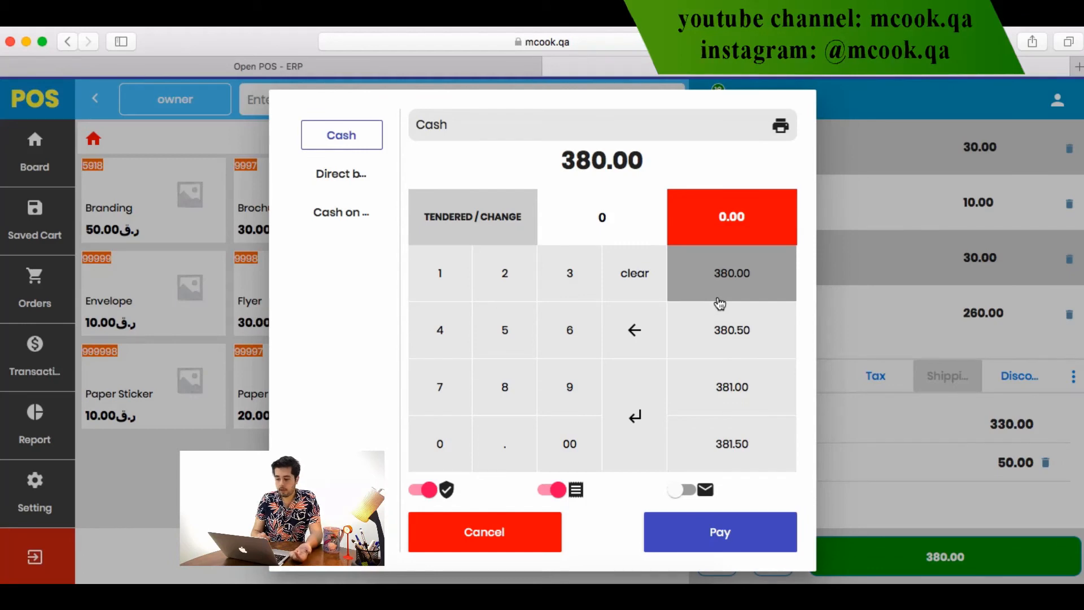
{"action": "left_click", "coordinate": [516, 323]}
{"action": "left_click", "coordinate": [460, 446]}
{"action": "left_click", "coordinate": [461, 446]}
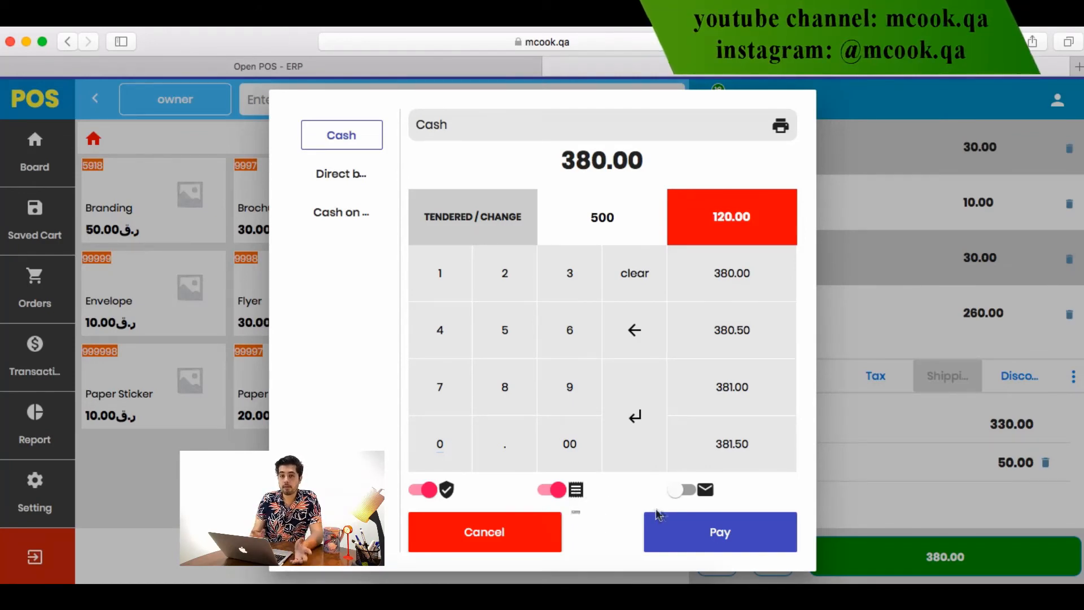
{"action": "left_click", "coordinate": [684, 499]}
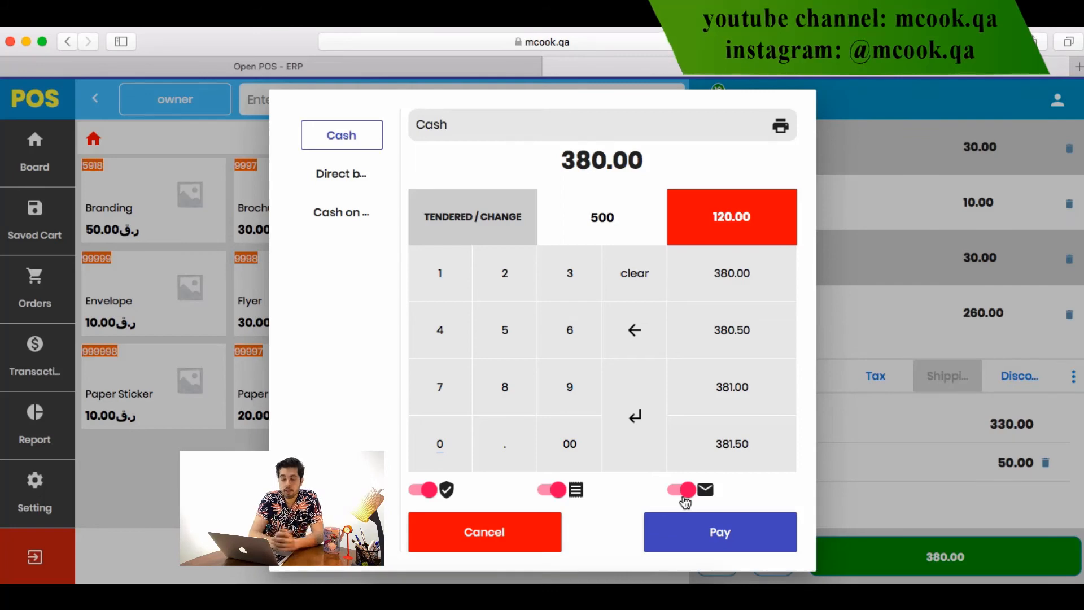
{"action": "left_click", "coordinate": [700, 534]}
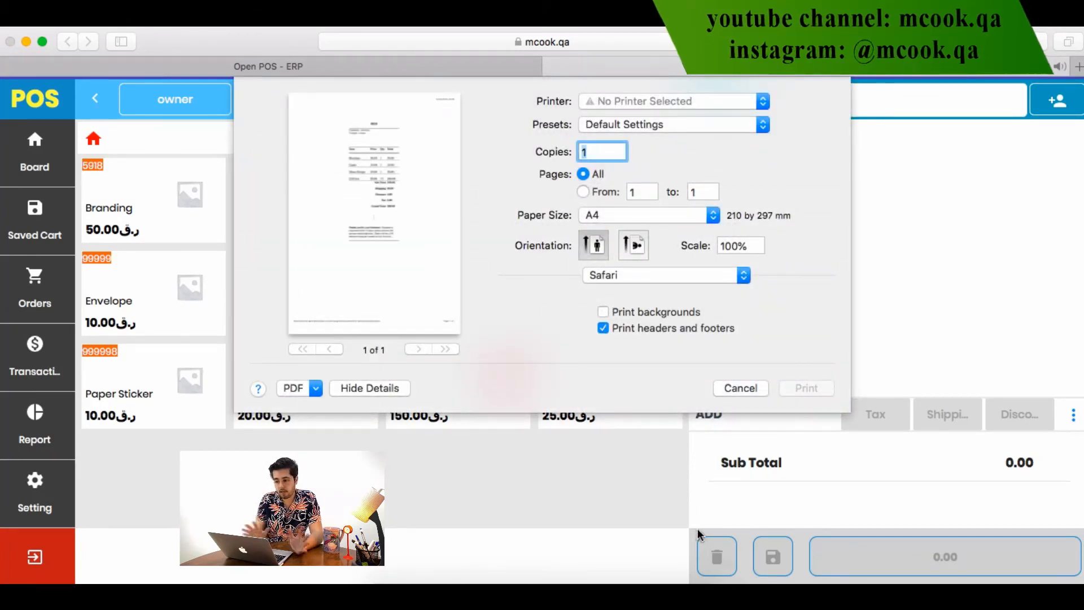
Choose Open in Preview from the print dialog's PDF menu for receipt #614
{"action": "left_click", "coordinate": [315, 388]}
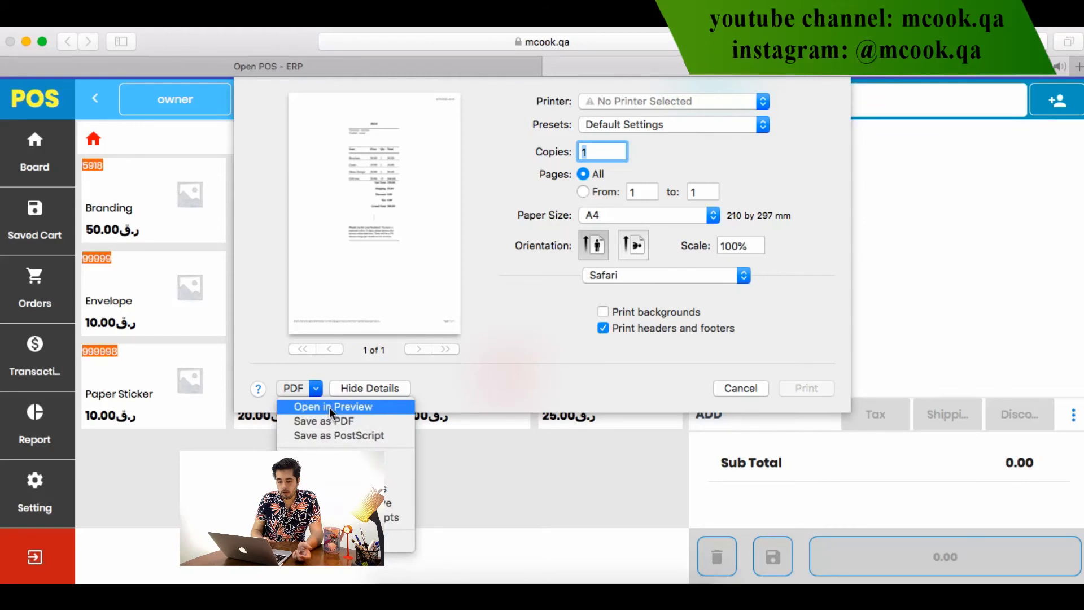
{"action": "left_click", "coordinate": [329, 408]}
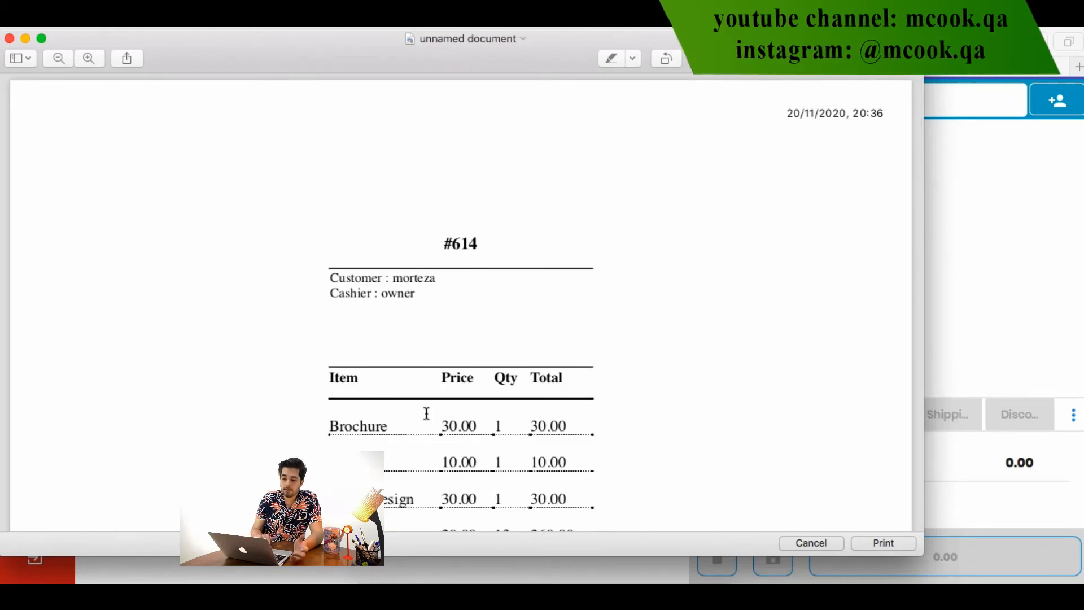
Inspect receipt #614's order number, cashier line and thank-you note, then cancel the Preview window
{"action": "scroll", "coordinate": [426, 412], "scroll_direction": "down", "scroll_amount": 10}
{"action": "scroll", "coordinate": [427, 412], "scroll_direction": "up", "scroll_amount": 10}
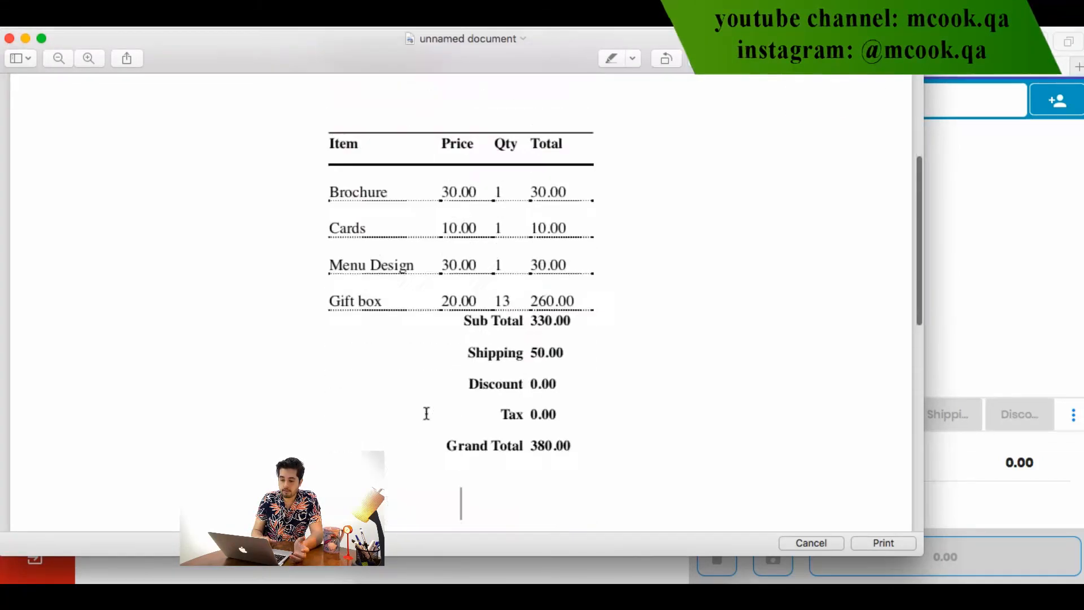
{"action": "left_click_drag", "start_coordinate": [439, 196], "coordinate": [487, 196]}
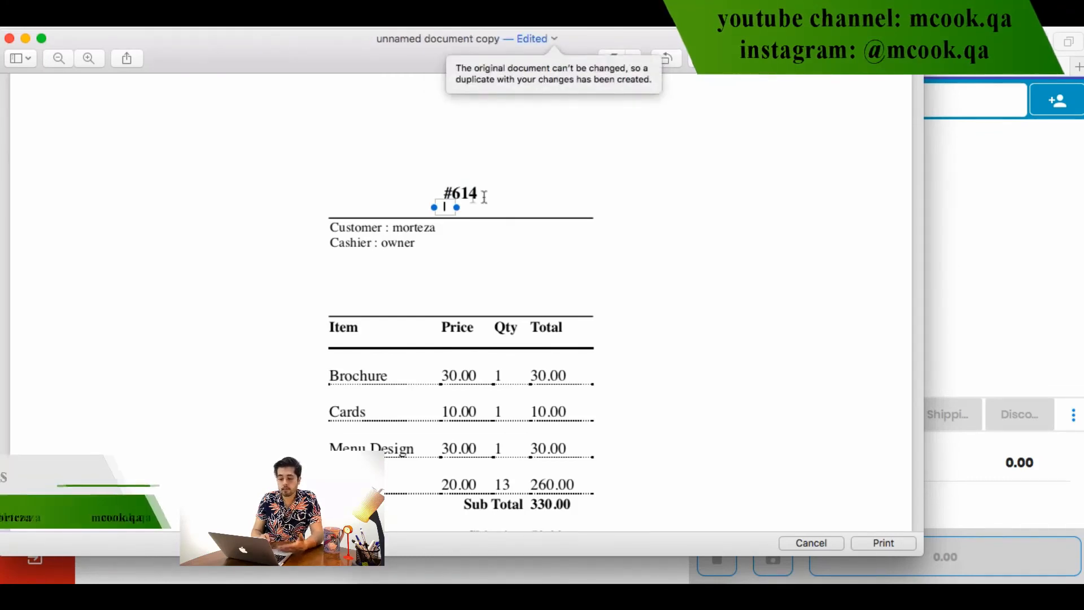
{"action": "left_click", "coordinate": [386, 241]}
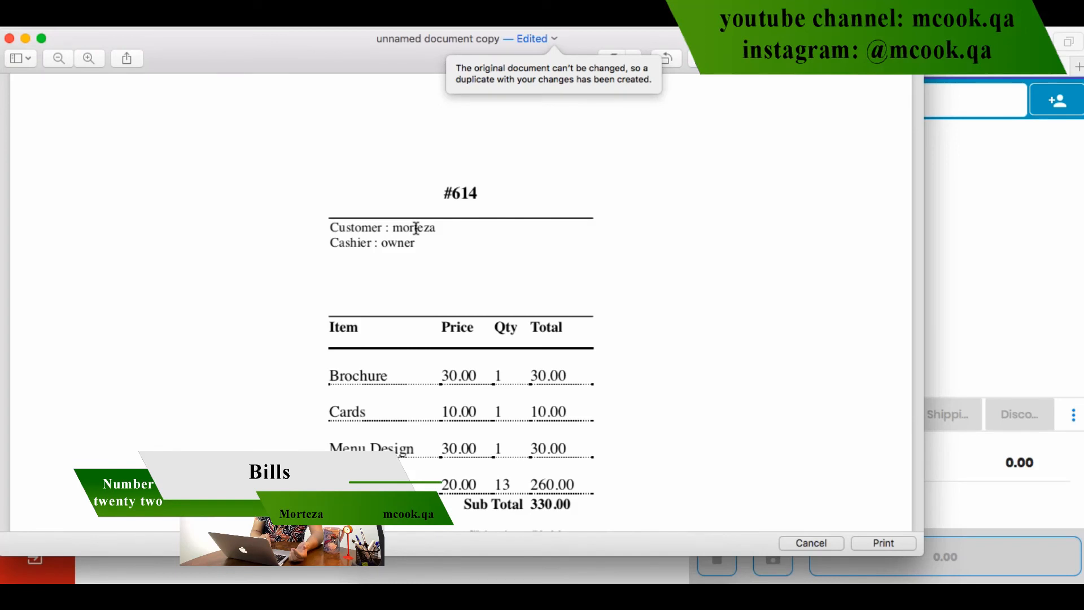
{"action": "left_click_drag", "start_coordinate": [331, 243], "coordinate": [382, 242]}
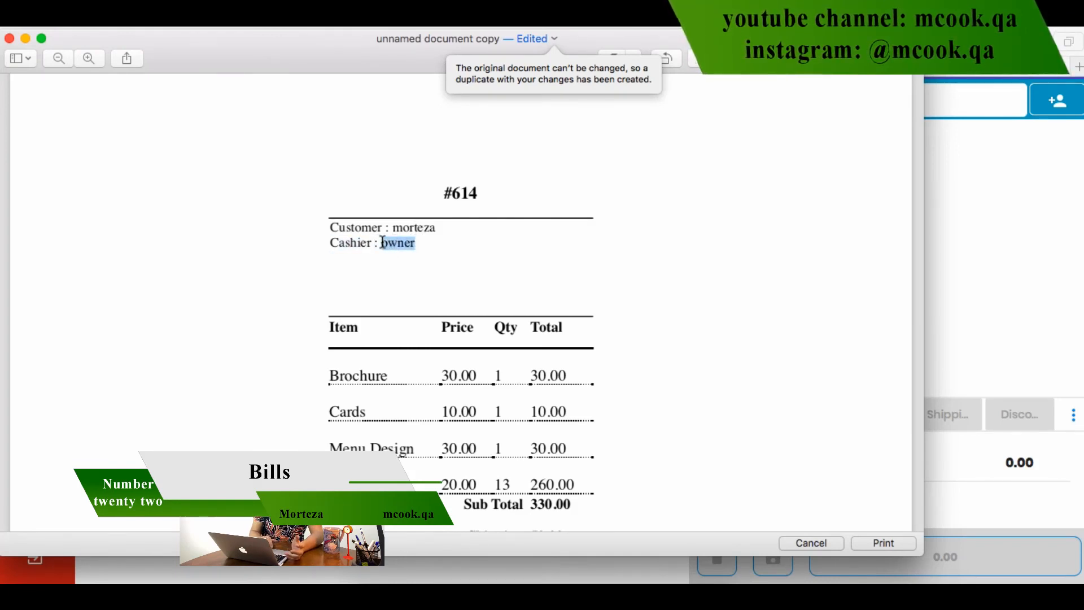
{"action": "scroll", "coordinate": [385, 322], "scroll_direction": "down", "scroll_amount": 10}
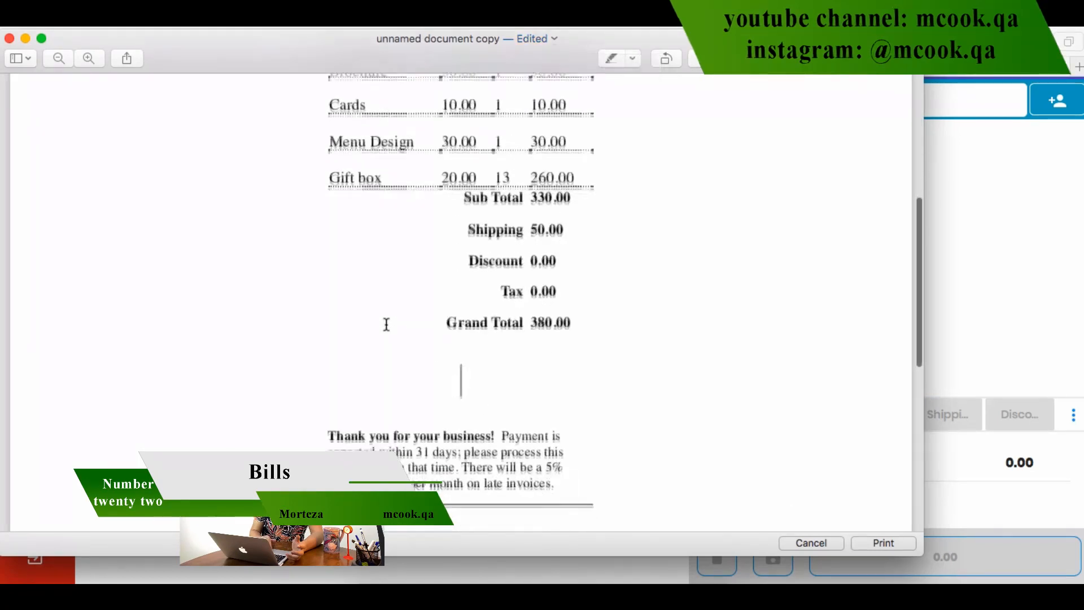
{"action": "scroll", "coordinate": [386, 324], "scroll_direction": "up", "scroll_amount": 5}
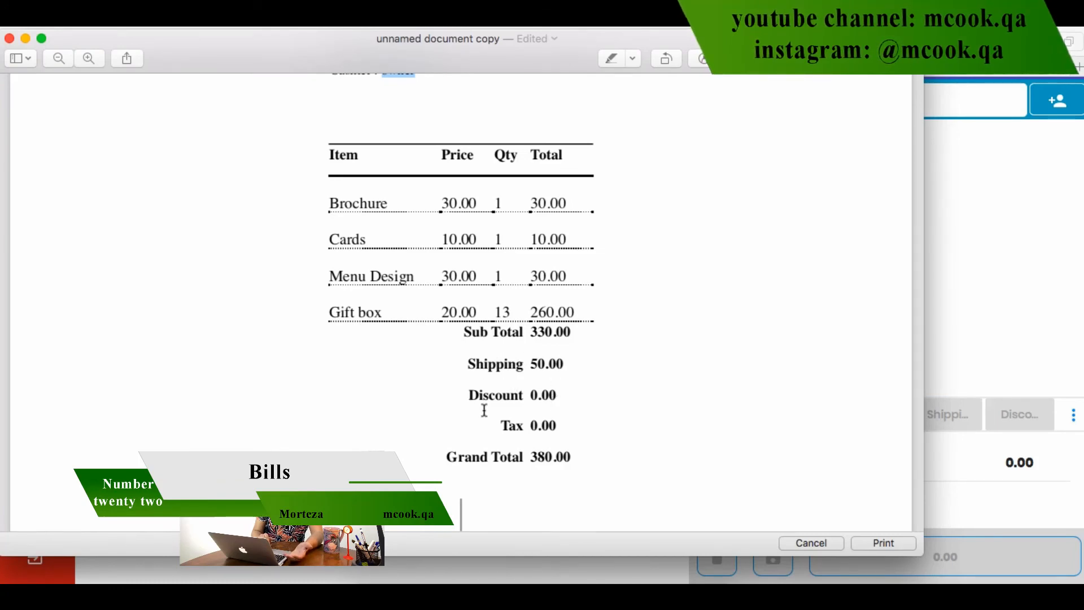
{"action": "scroll", "coordinate": [523, 416], "scroll_direction": "down", "scroll_amount": 5}
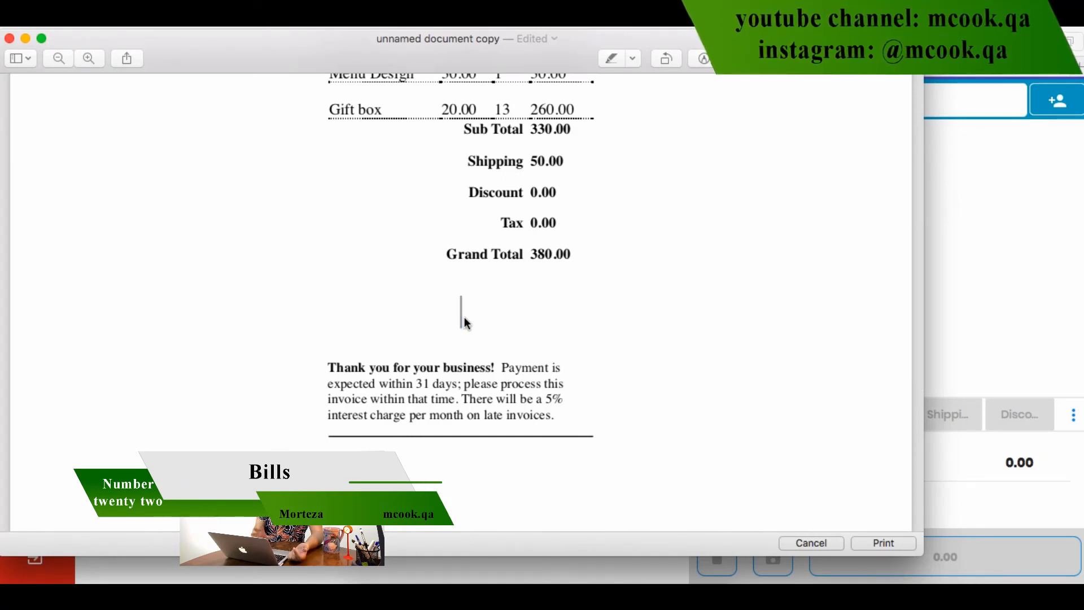
{"action": "left_click_drag", "start_coordinate": [556, 417], "coordinate": [322, 360]}
{"action": "left_click", "coordinate": [322, 361]}
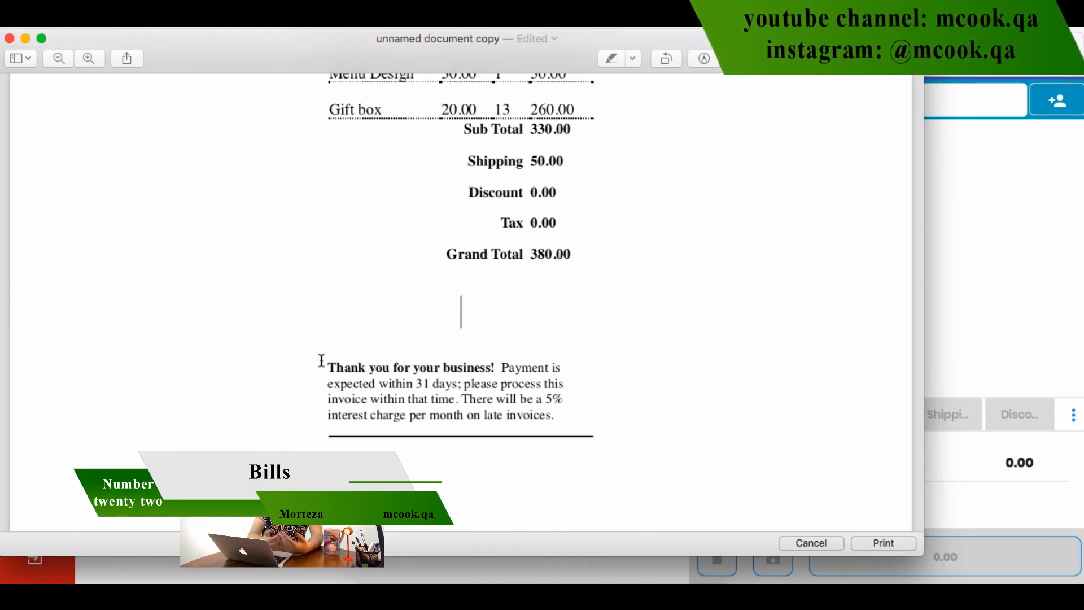
{"action": "scroll", "coordinate": [511, 368], "scroll_direction": "up", "scroll_amount": 5}
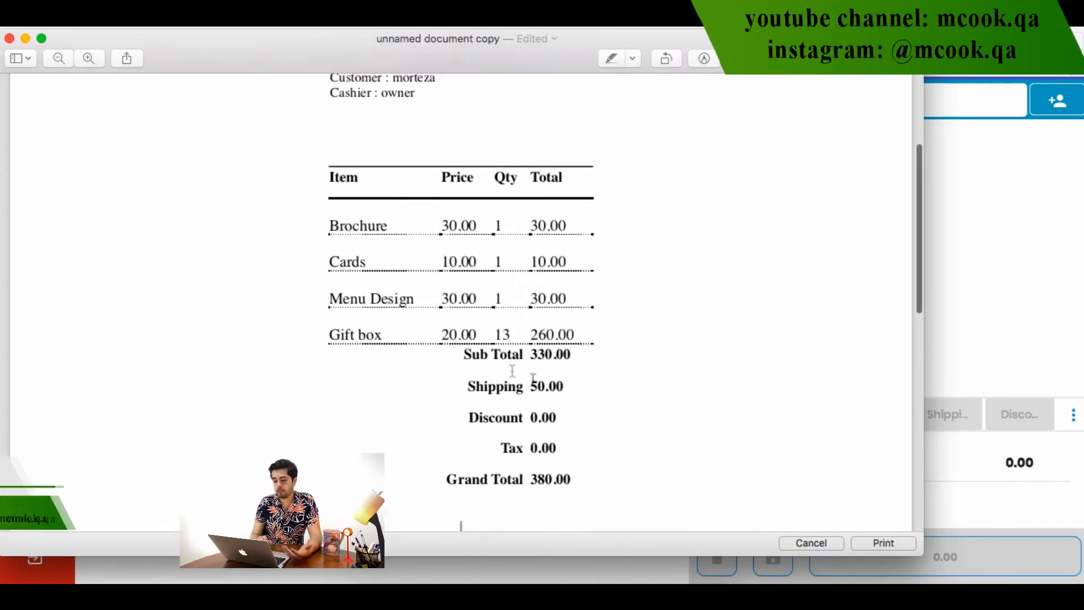
{"action": "left_click", "coordinate": [811, 542]}
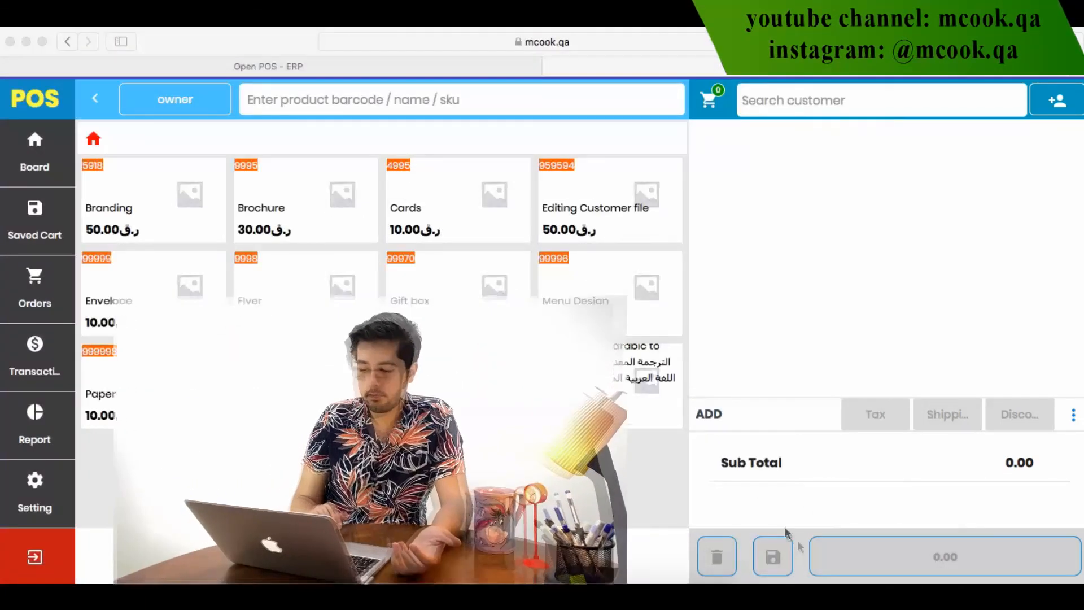